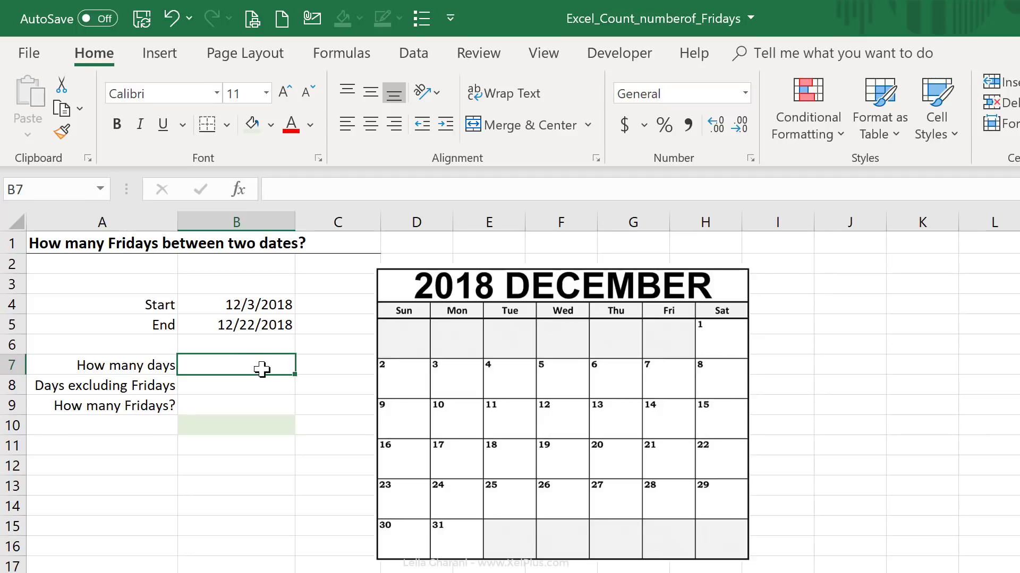
Enter =B5-B4 in B7 so the day count reads 19.
text(=)
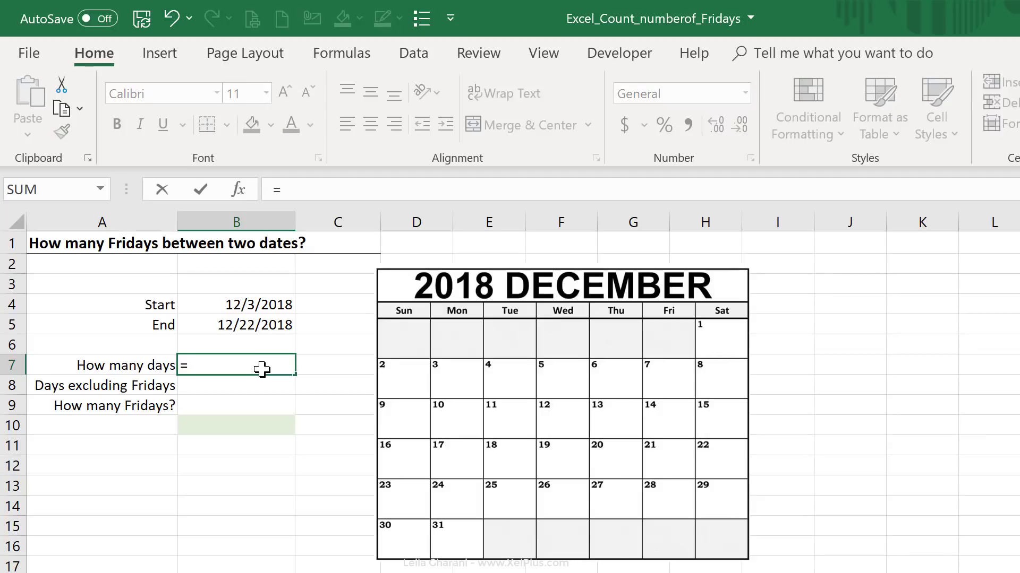
click(250, 331)
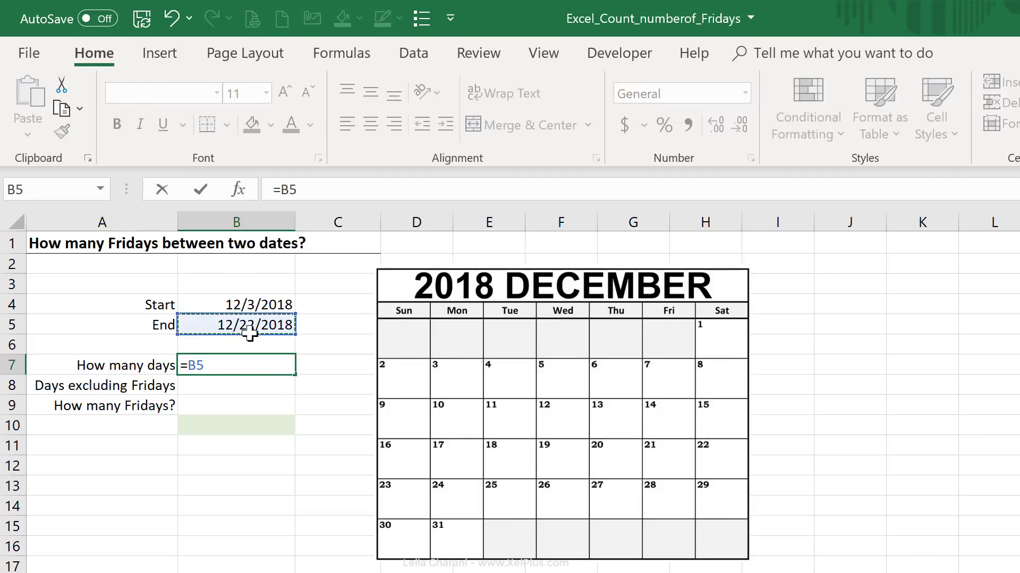
text(-)
click(247, 304)
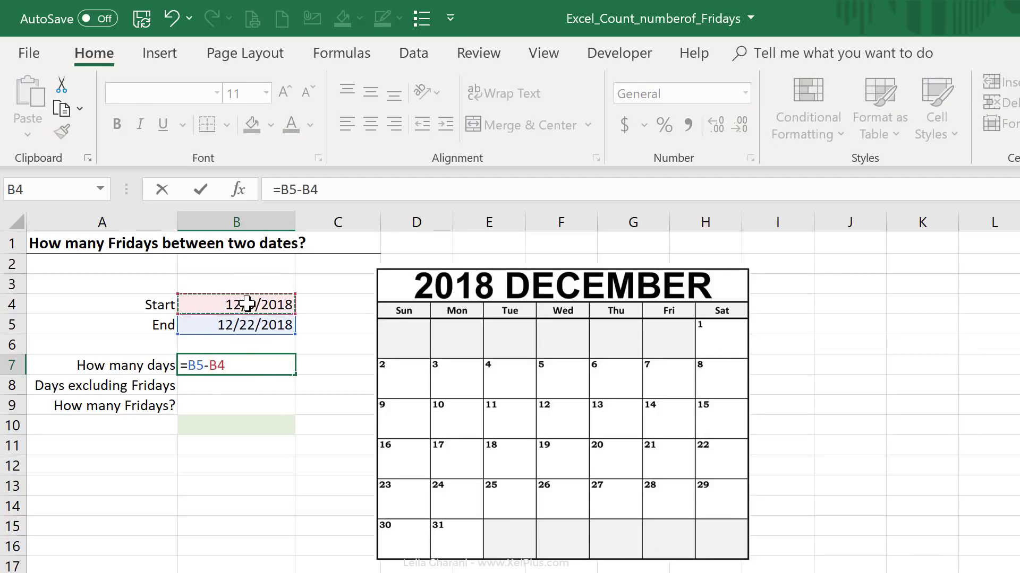
key(Return)
click(250, 364)
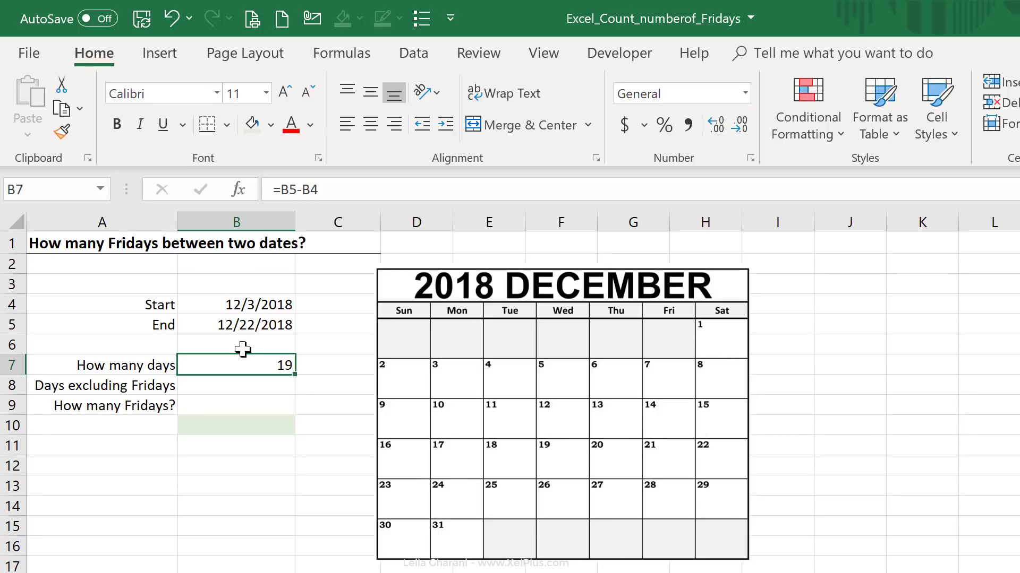
drag(262, 307, 261, 318)
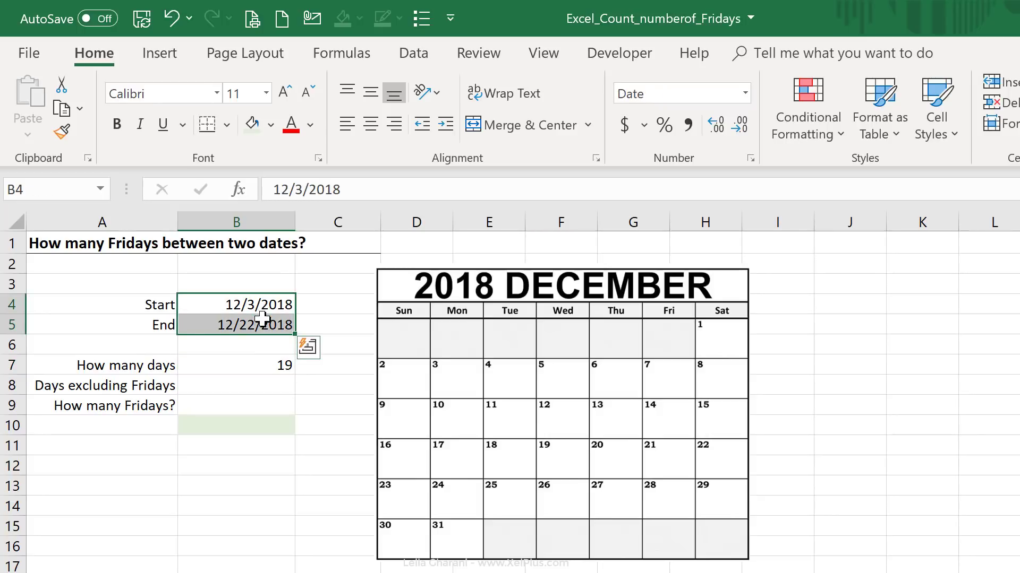
click(745, 94)
click(651, 120)
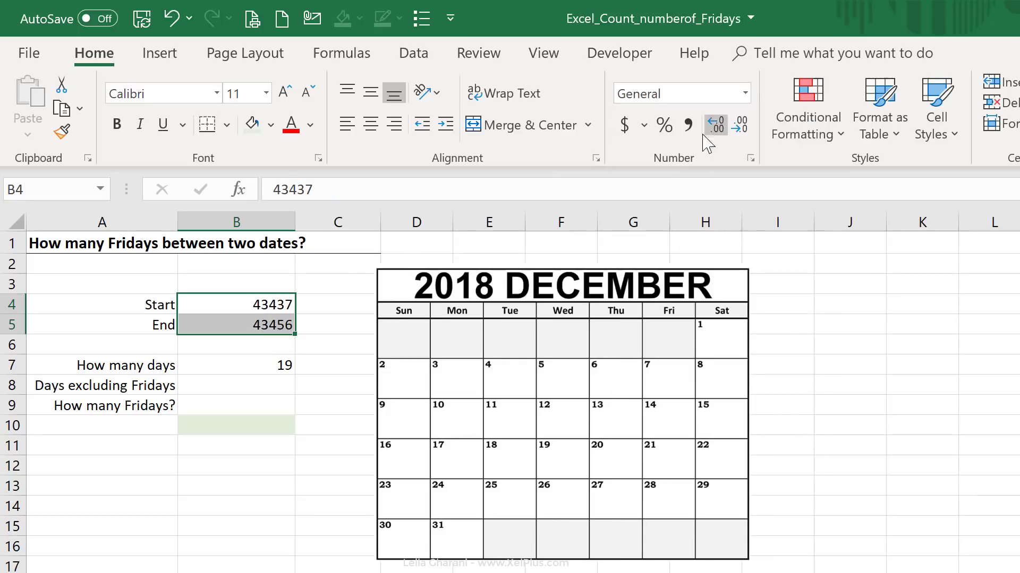
click(285, 310)
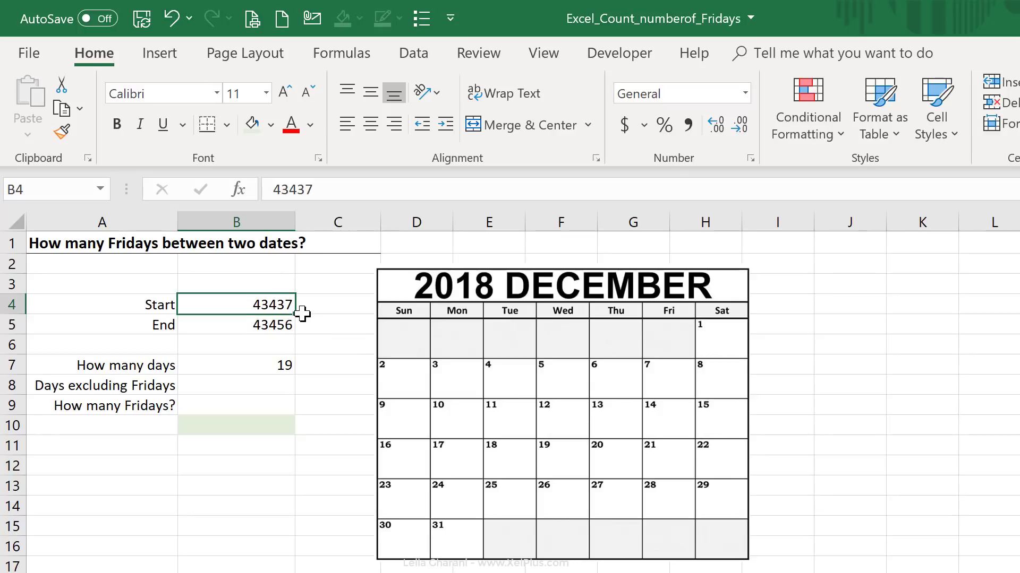
text(1)
key(Return)
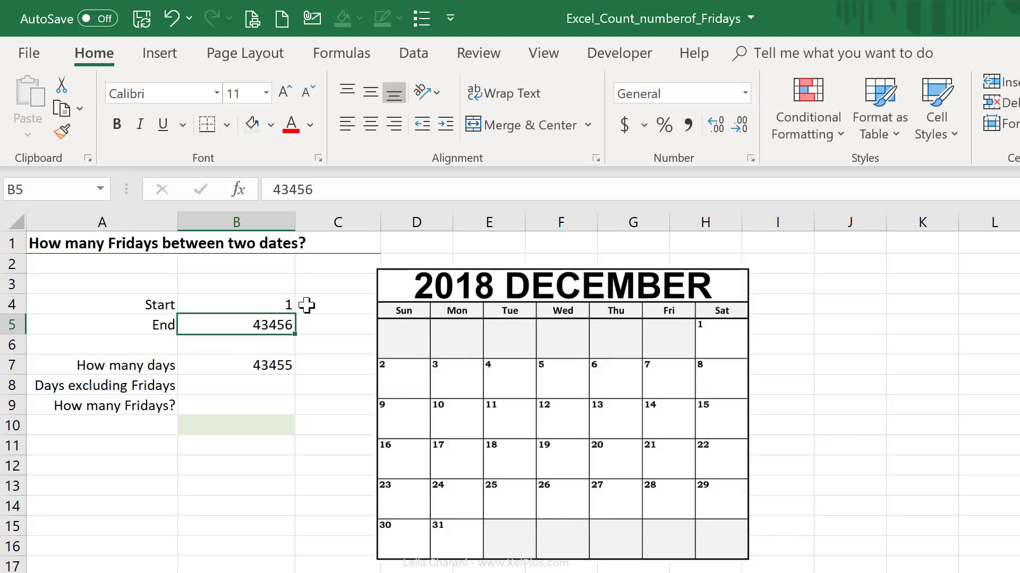
key(Up)
click(746, 95)
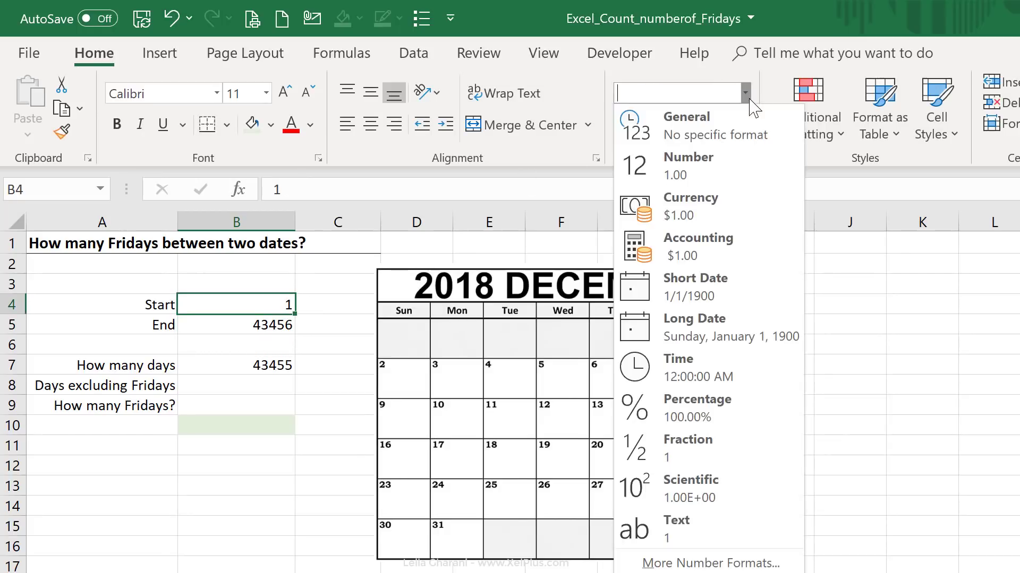
click(665, 287)
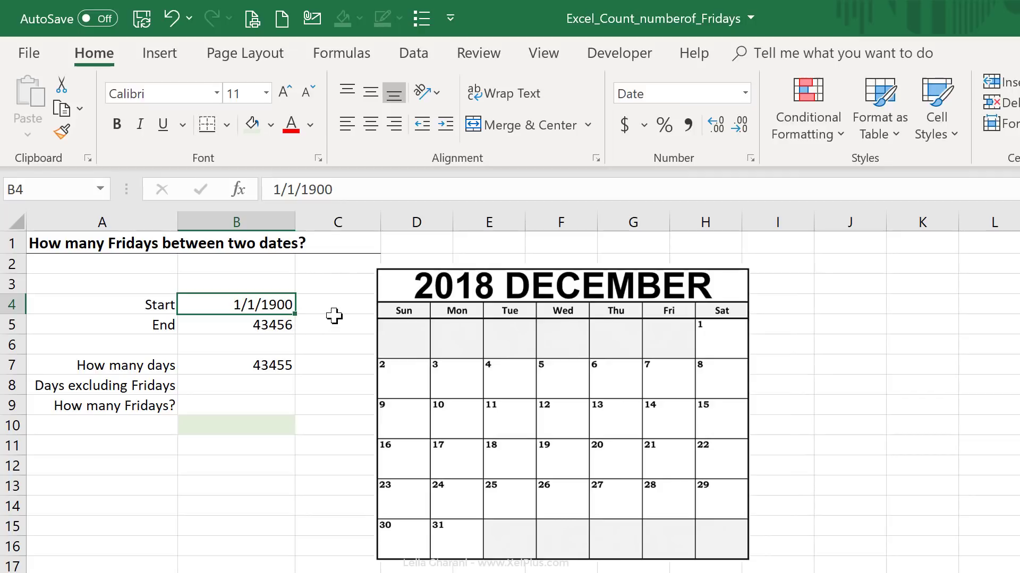
key(ctrl+z)
key(ctrl+z)
key(ctrl+z)
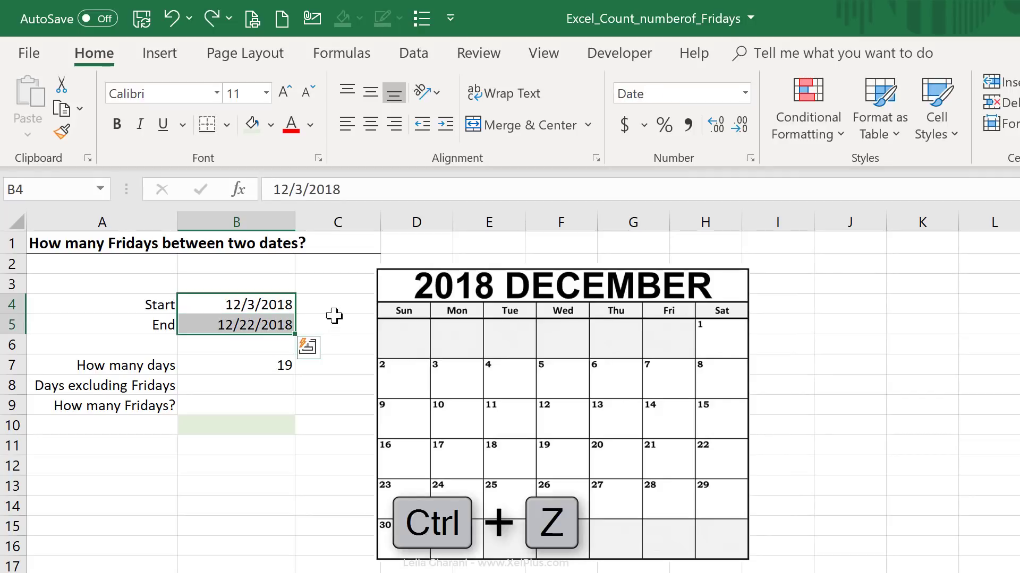
click(249, 364)
Begin a formula in B8 with =netw and switch the suggestion to NETWORKDAYS.INTL.
click(237, 387)
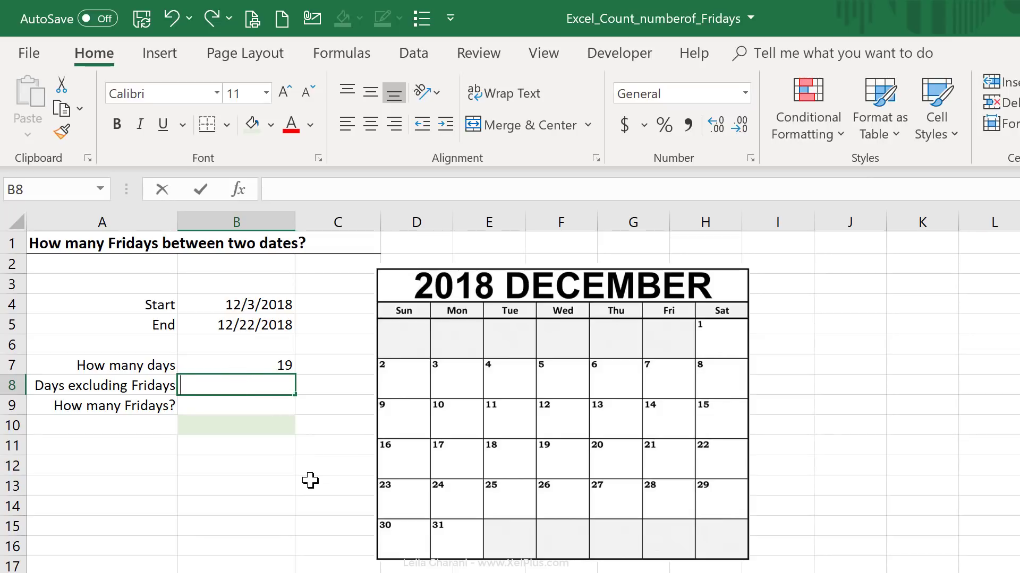
text(=netw)
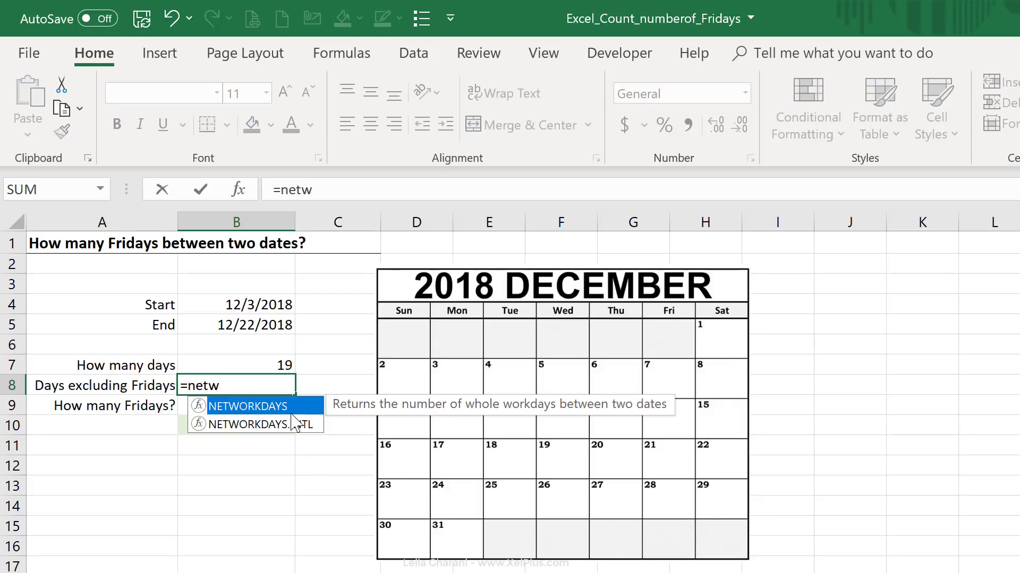
key(Tab)
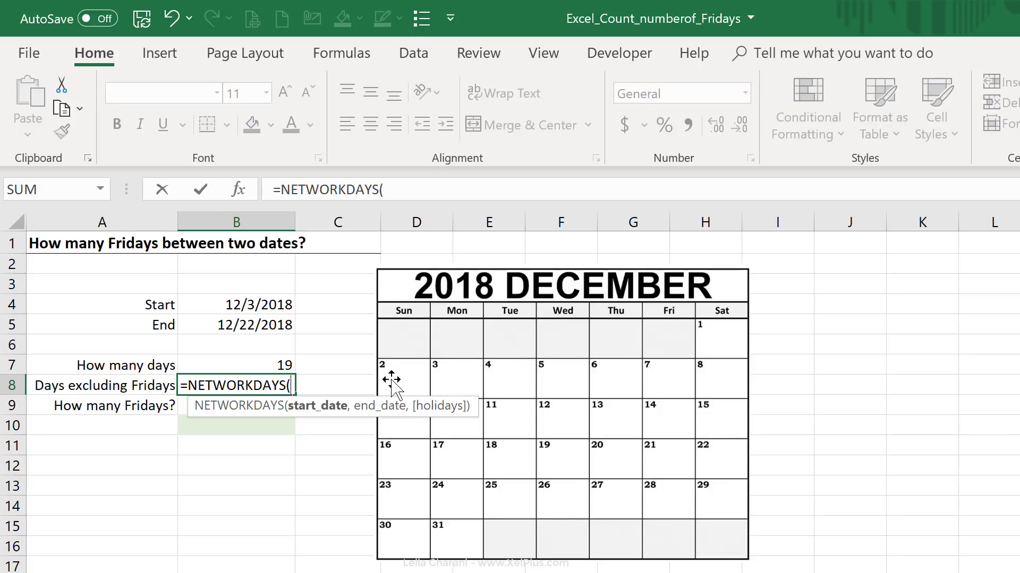
key(BackSpace)
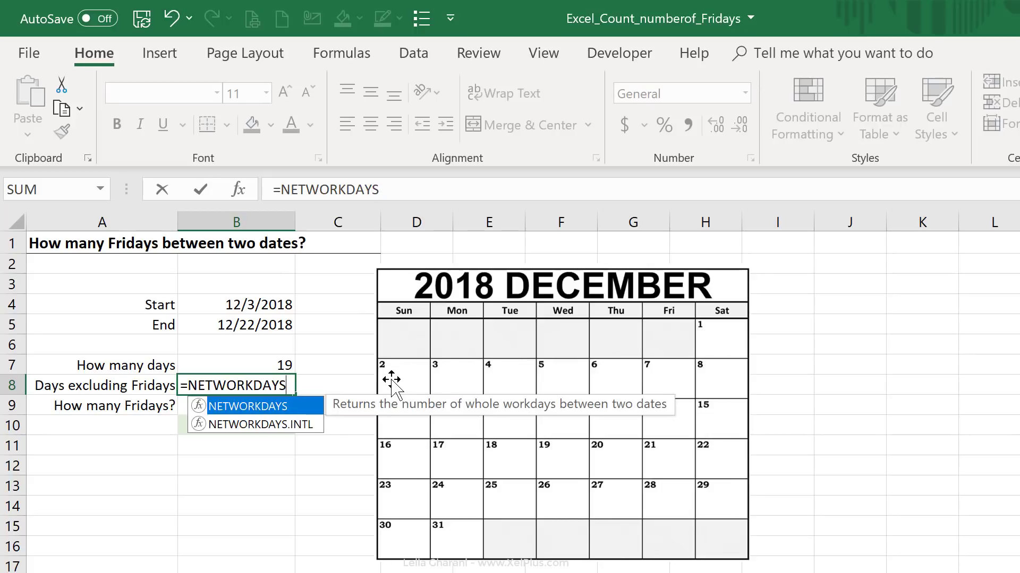
click(306, 428)
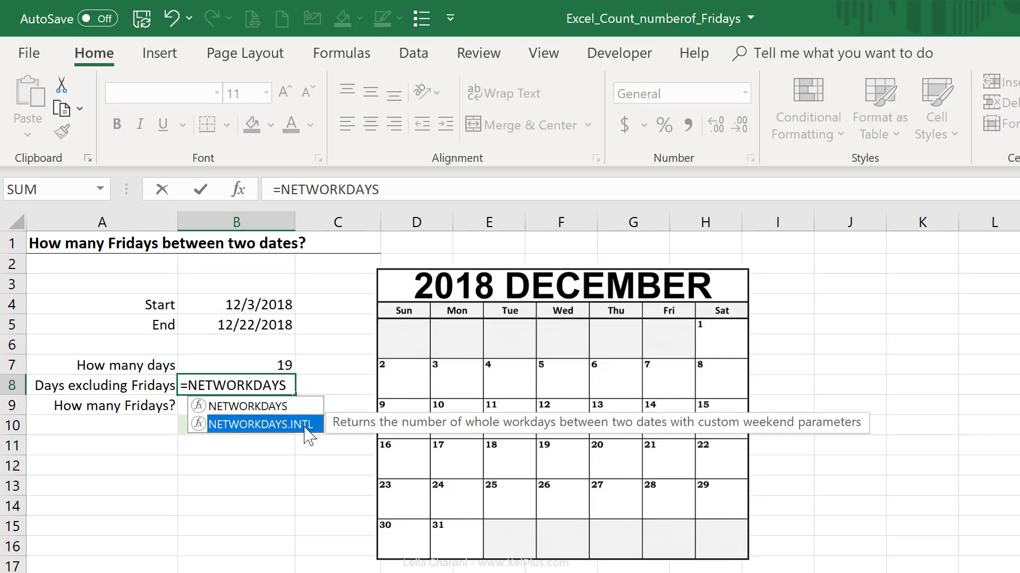
Complete B8 as =NETWORKDAYS.INTL(B4,B5,16) with Friday-only weekend, returning 17.
double_click(307, 427)
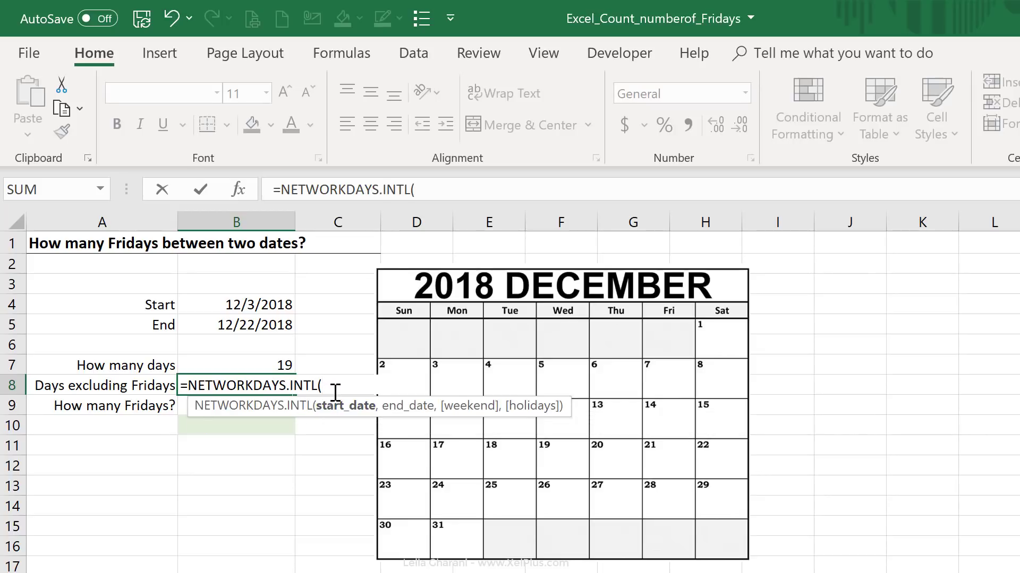
click(272, 307)
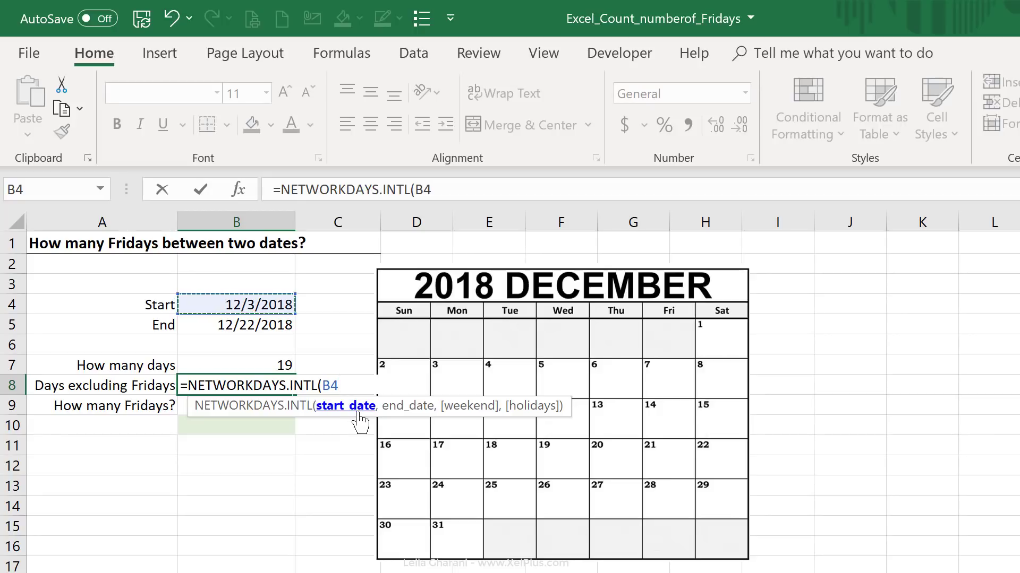
text(,)
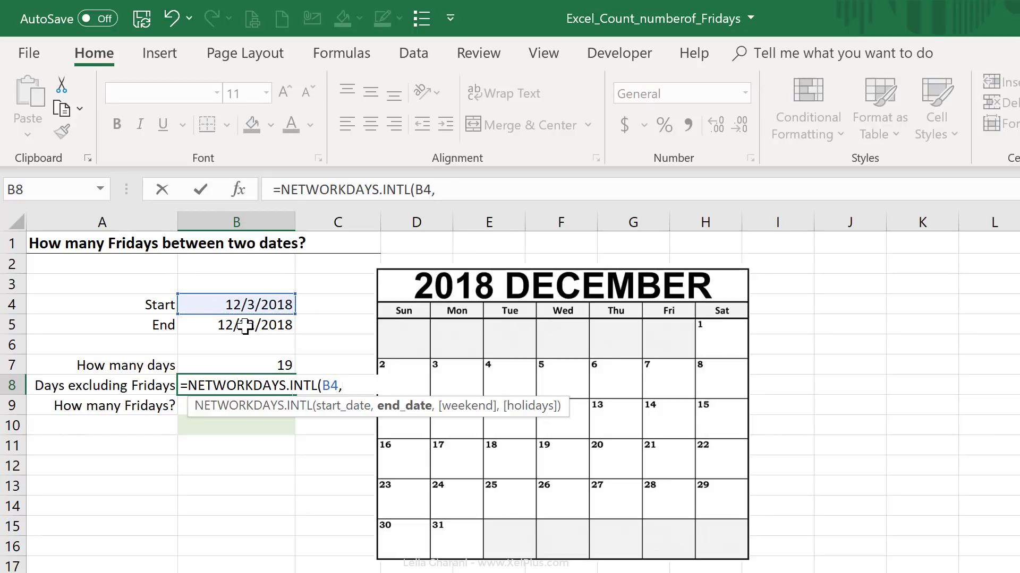
click(244, 326)
text(,)
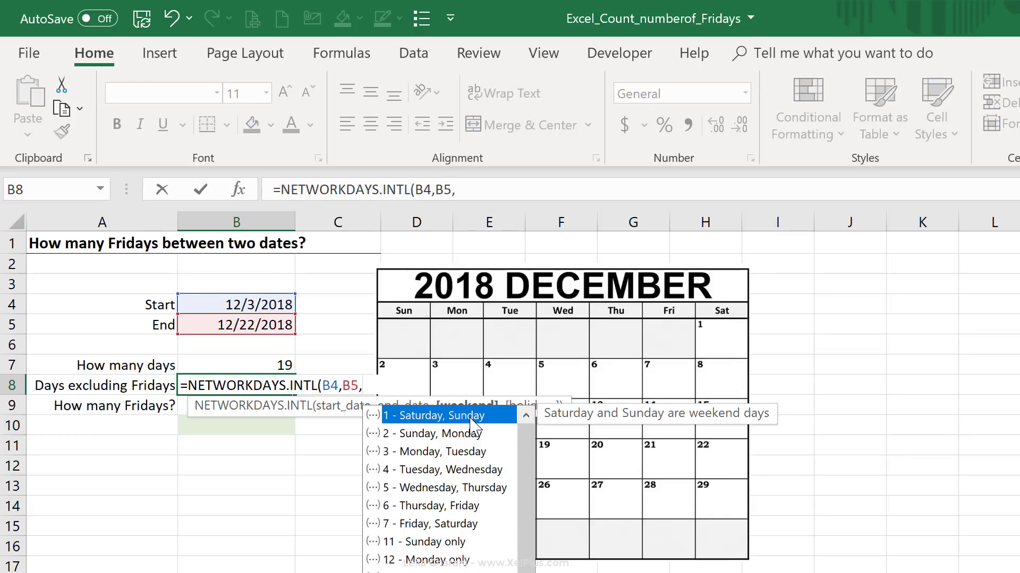
scroll(519, 463, down, 1)
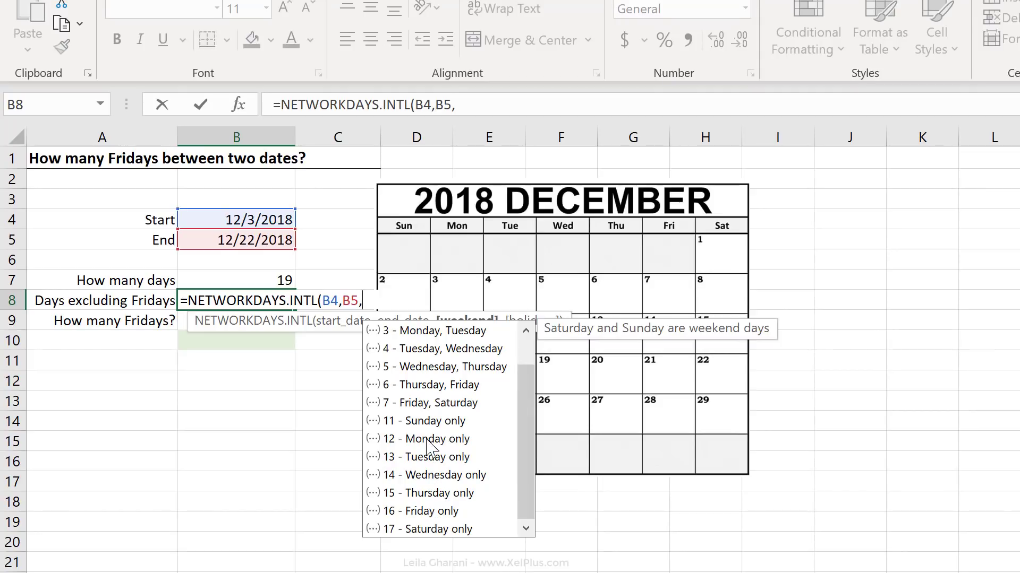
double_click(431, 510)
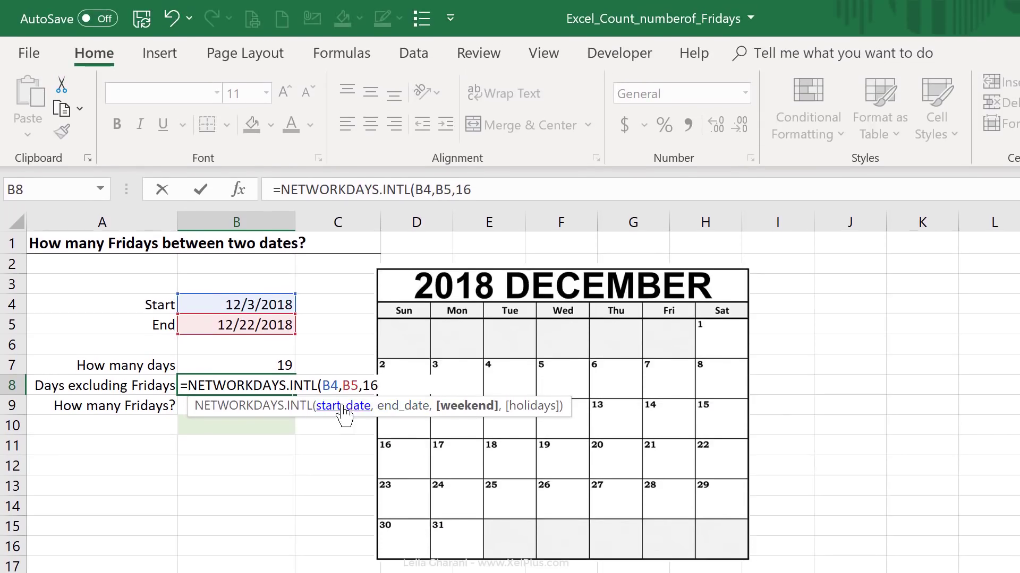
text())
key(Return)
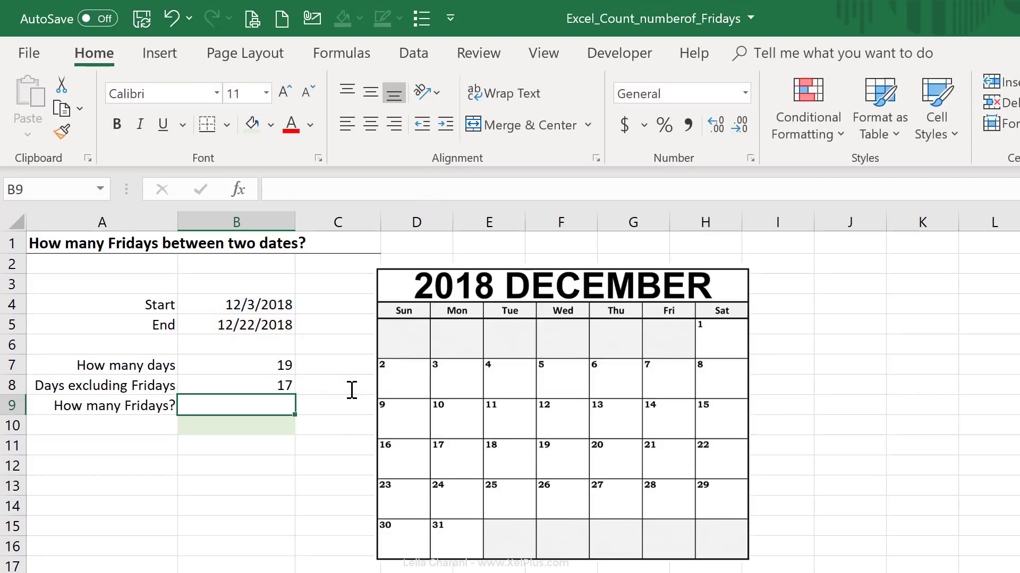
click(290, 388)
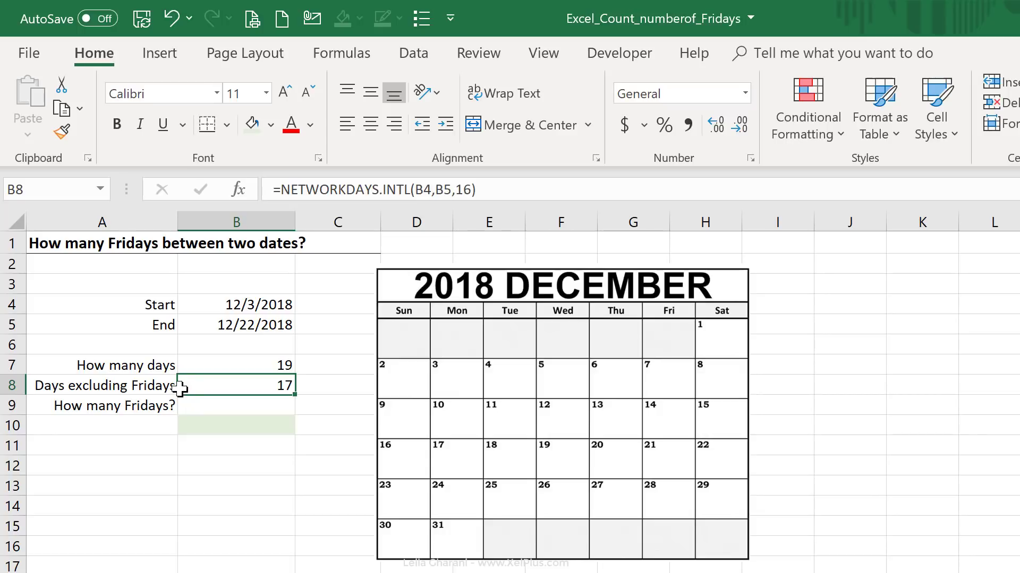
click(245, 365)
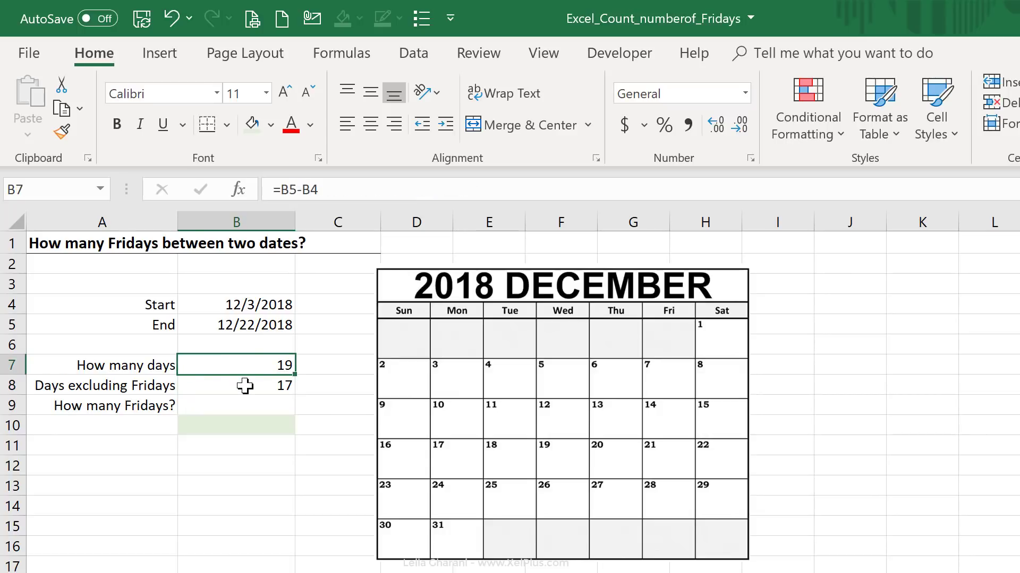
click(245, 385)
click(244, 407)
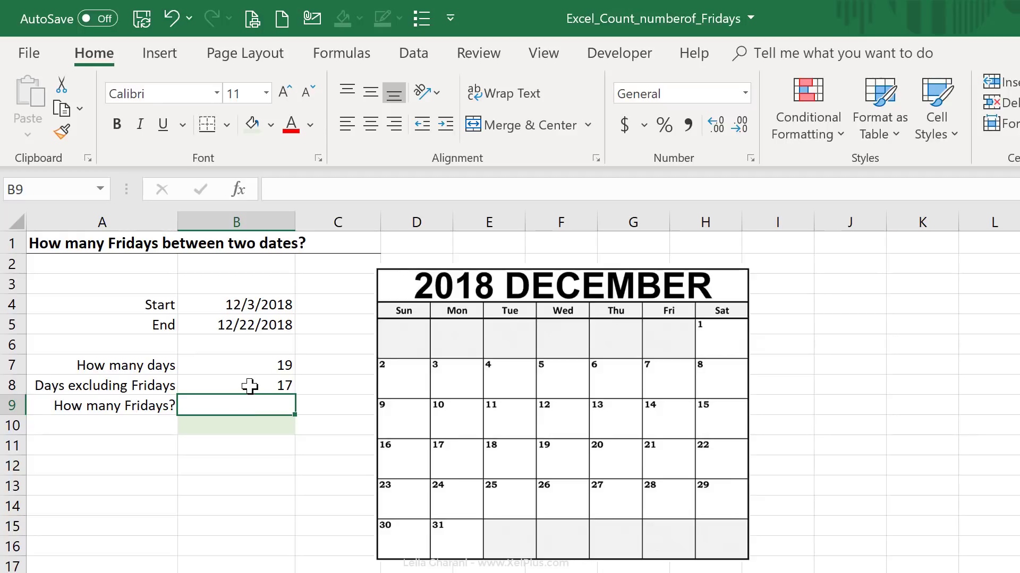
click(249, 387)
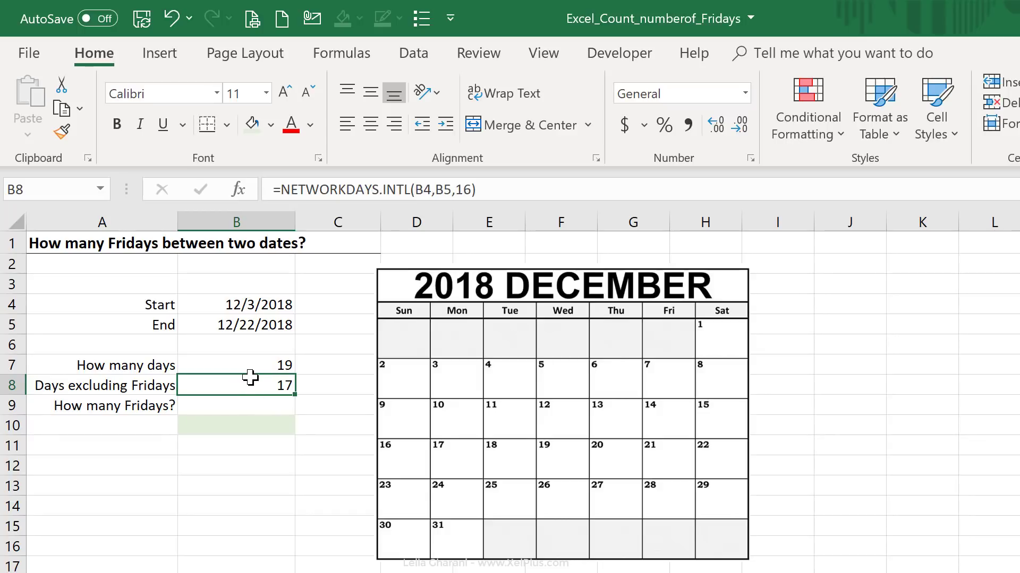
click(250, 368)
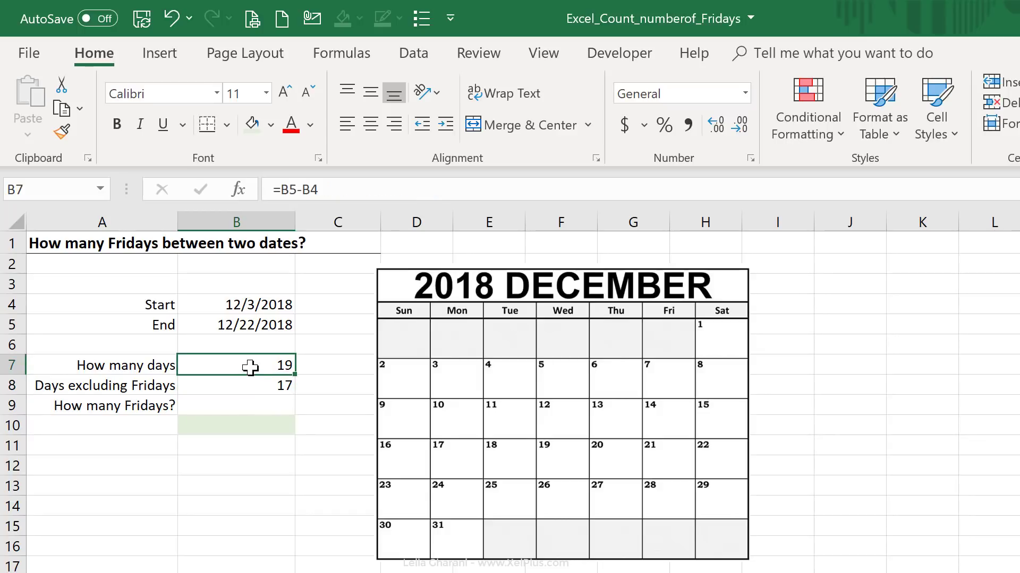
click(237, 310)
click(236, 325)
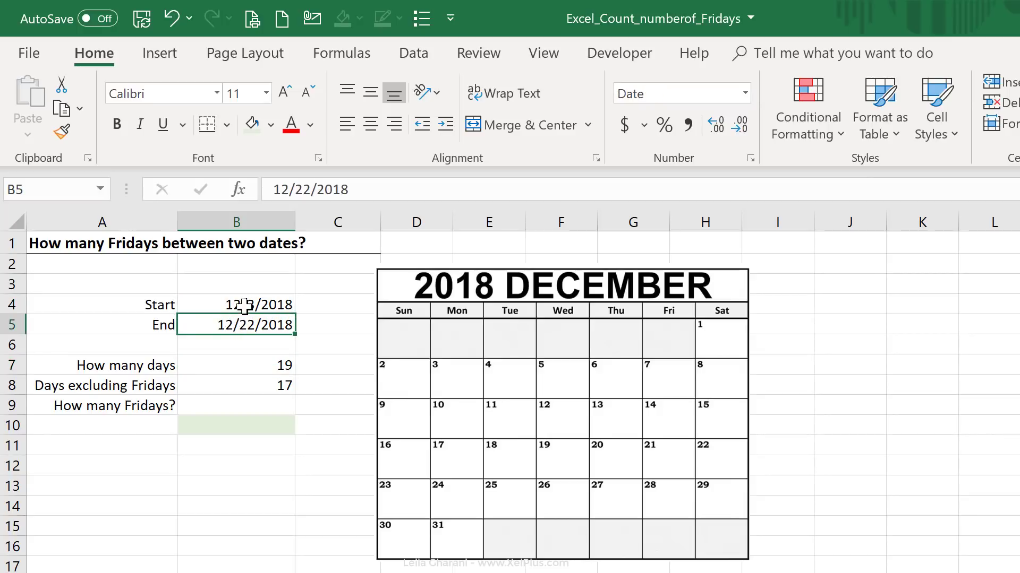
click(280, 304)
click(269, 325)
click(264, 365)
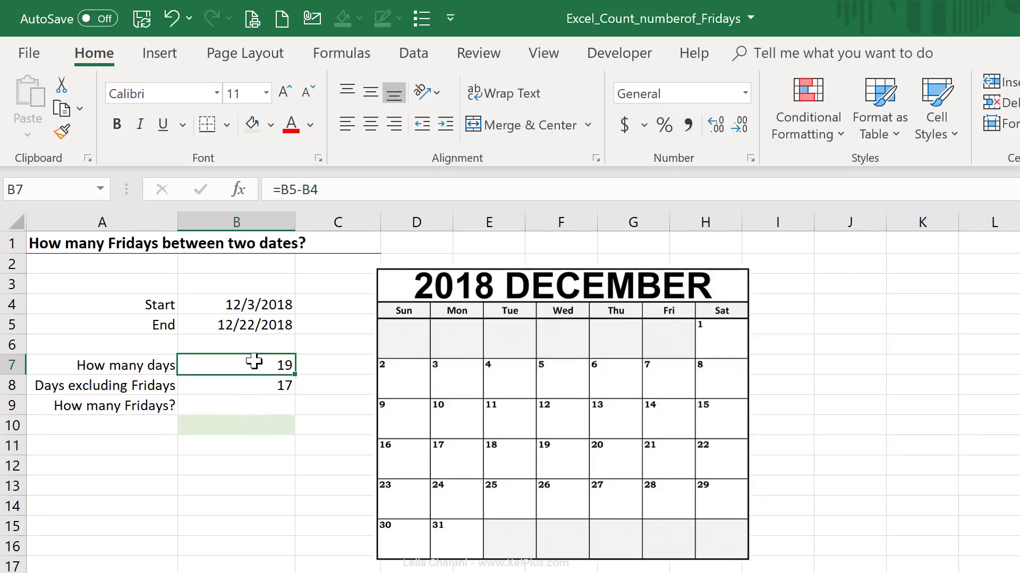
click(265, 323)
click(278, 302)
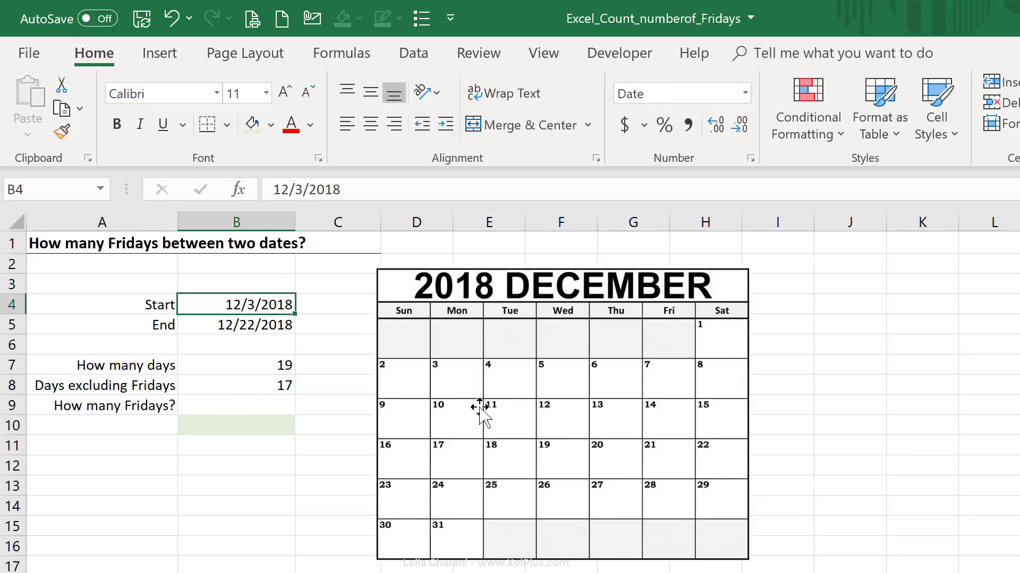
click(210, 324)
Change the end date in B5 from 12/22/2018 to 12/6/2018, giving 3 days.
click(304, 190)
key(BackSpace)
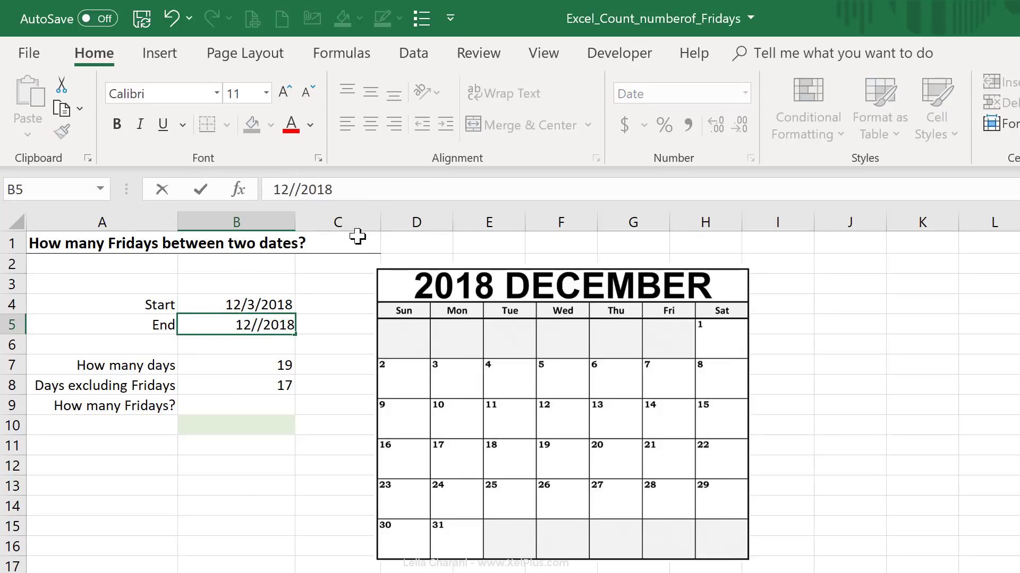
text(6)
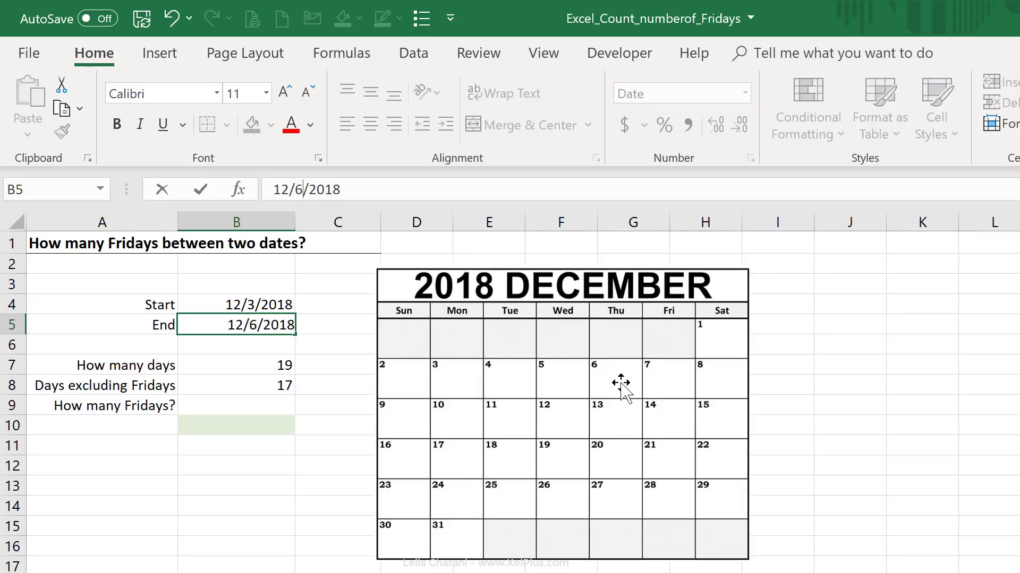
key(Return)
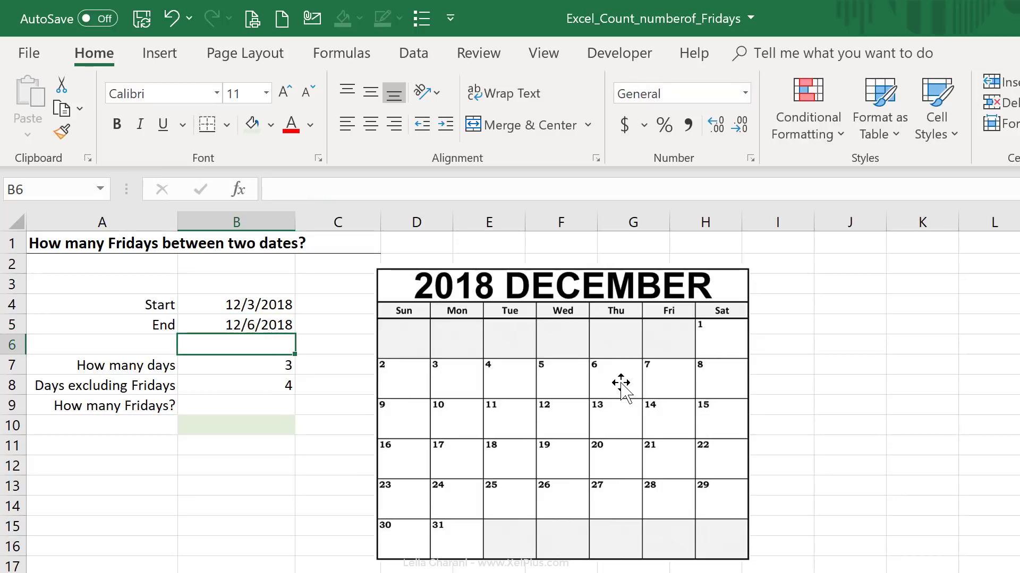
key(Down)
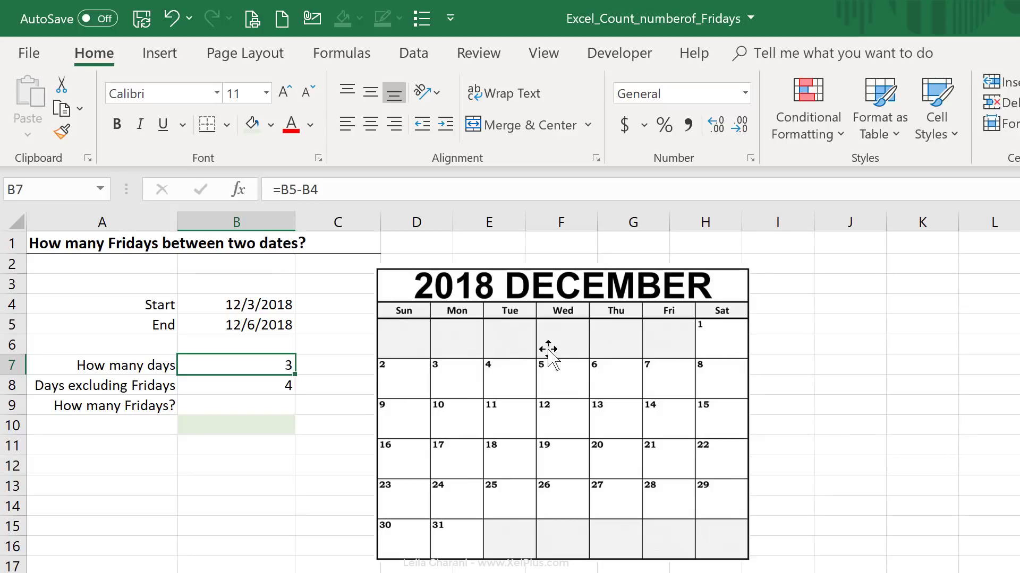
click(238, 392)
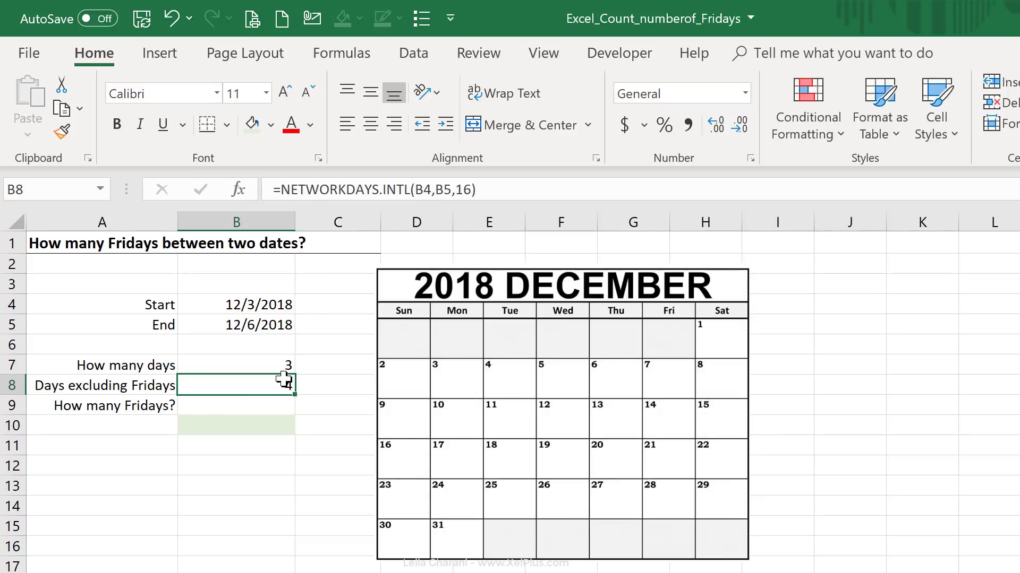
Change B7's formula to =B5-B4+1 so the day count reads 4.
click(262, 367)
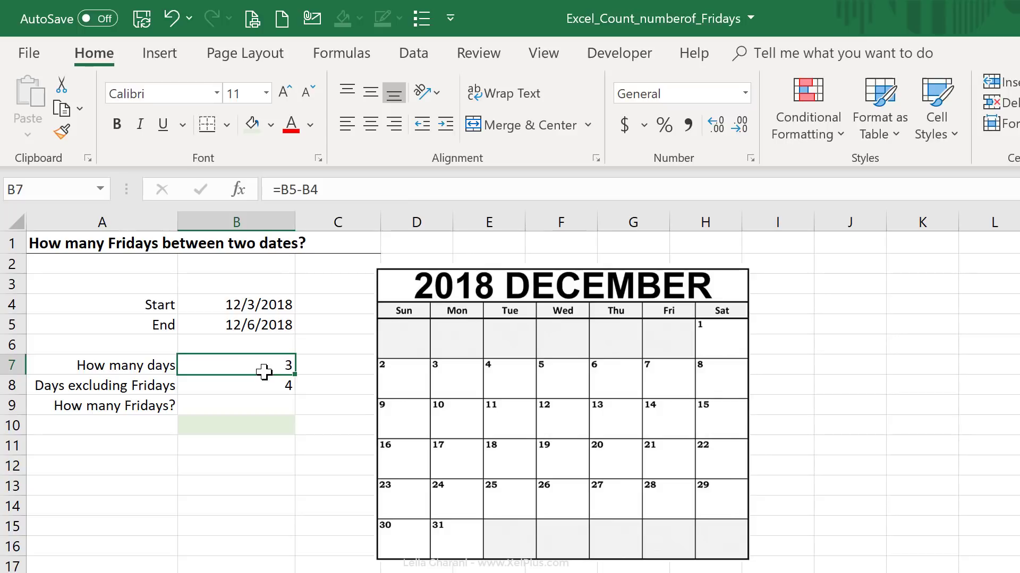
click(351, 195)
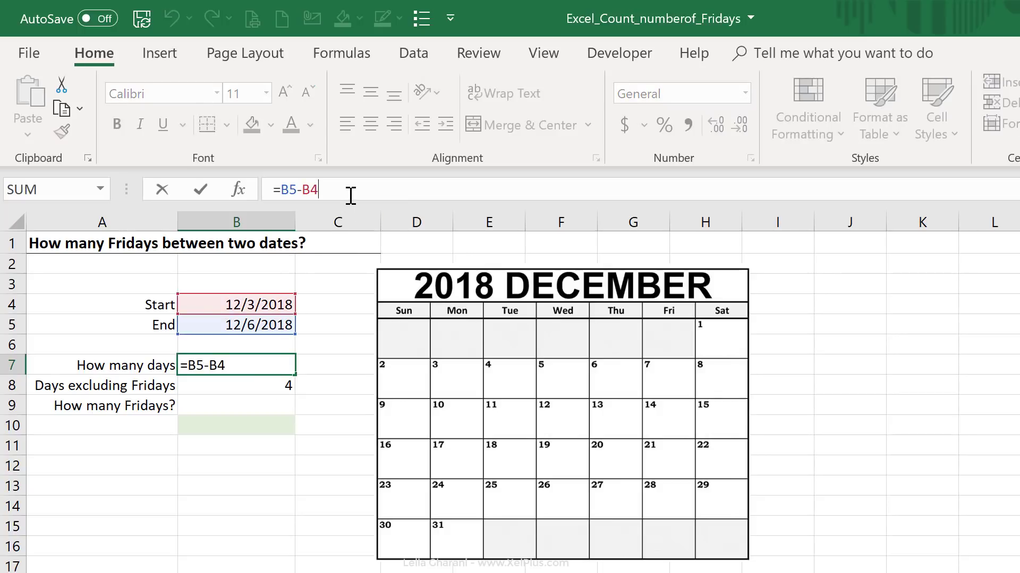
text(+1)
key(Return)
key(Up)
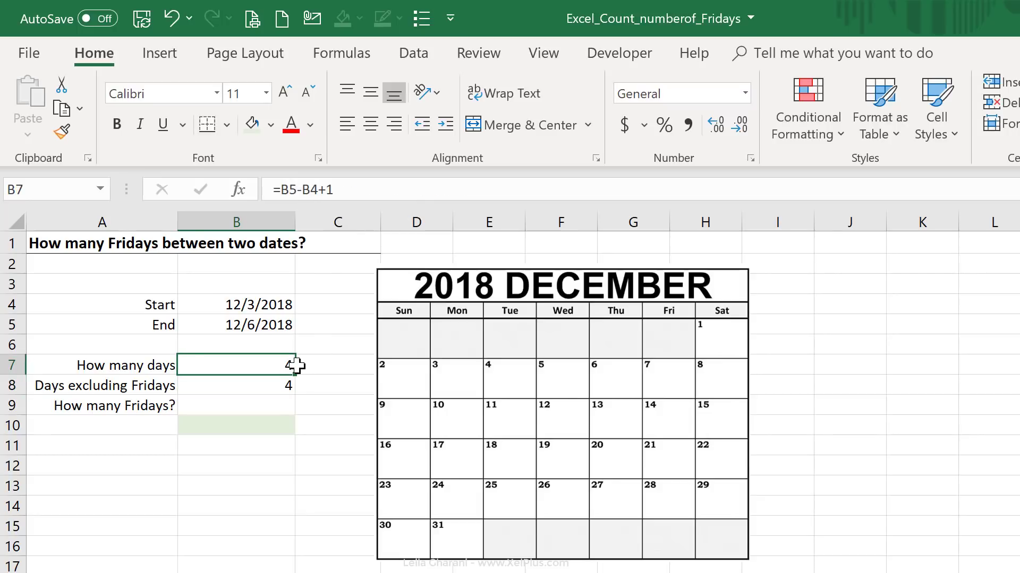
click(274, 389)
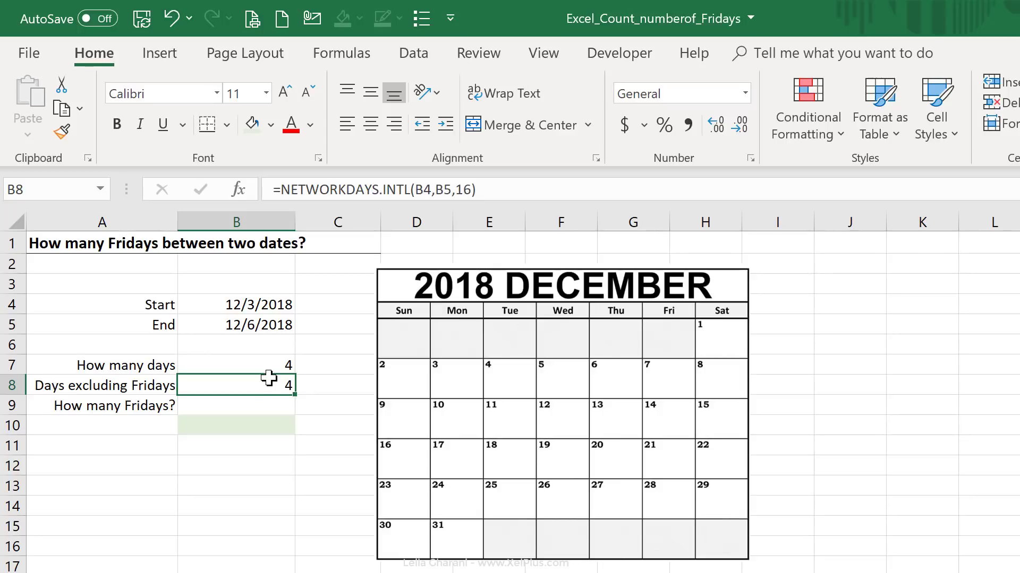
Enter =B7-B8 in B9 to count the Fridays, returning 0.
click(249, 408)
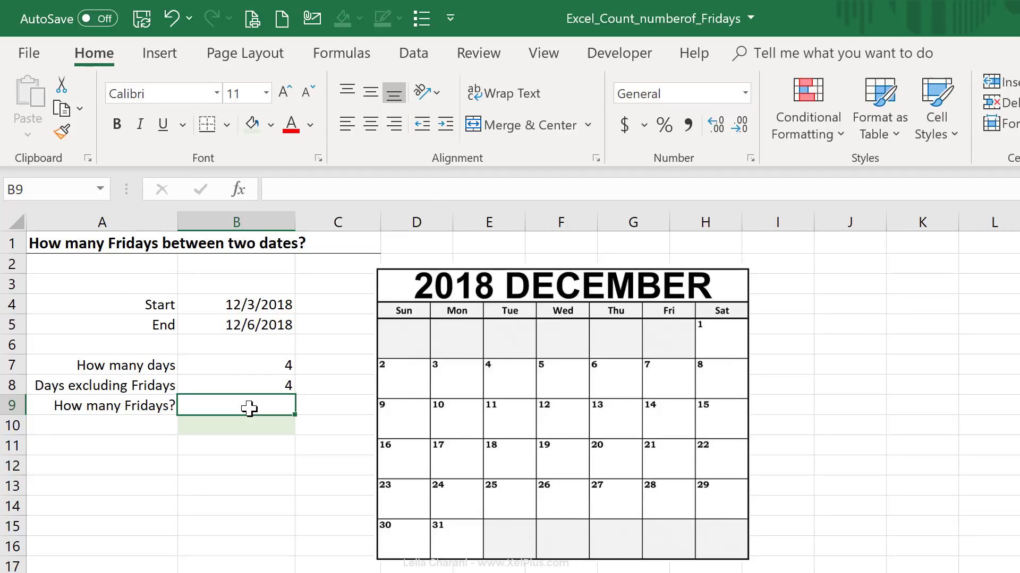
drag(239, 325, 234, 298)
click(231, 383)
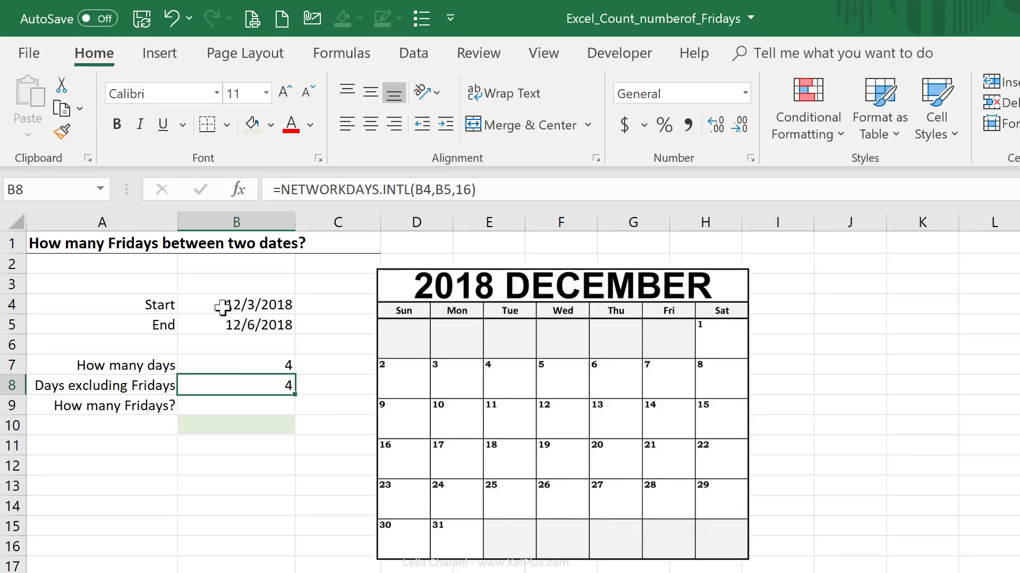
click(260, 404)
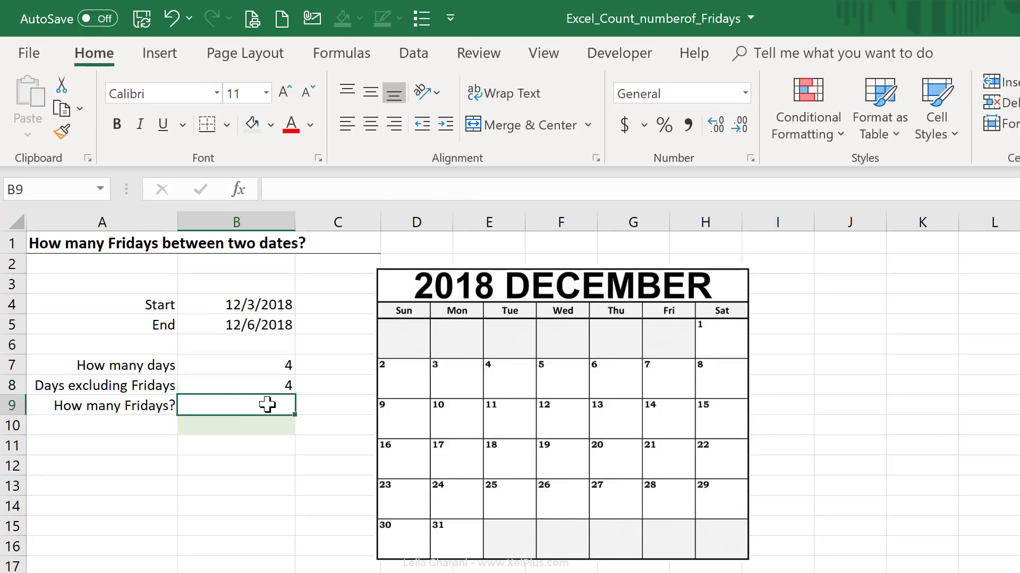
text(=)
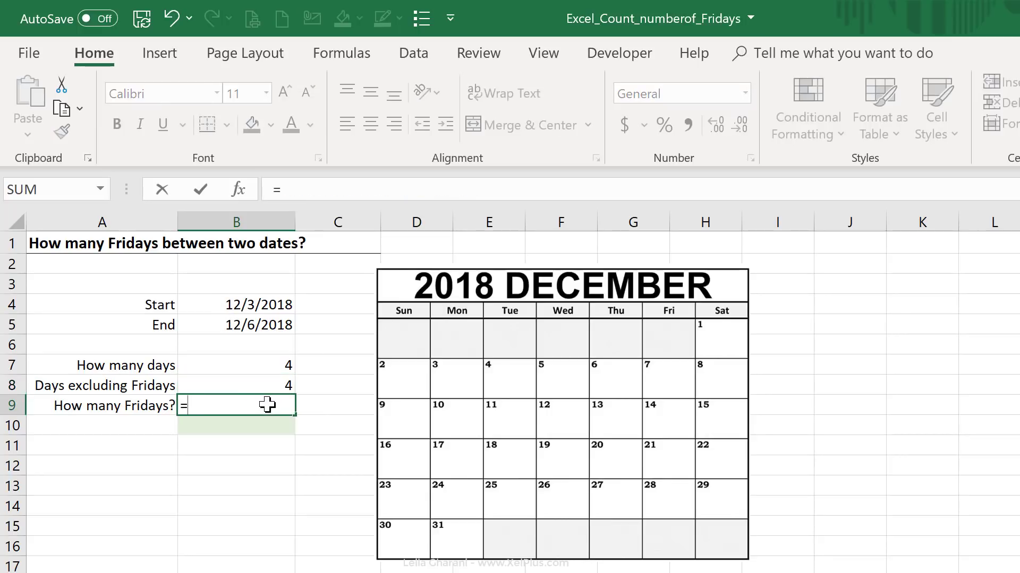
click(269, 364)
text(-)
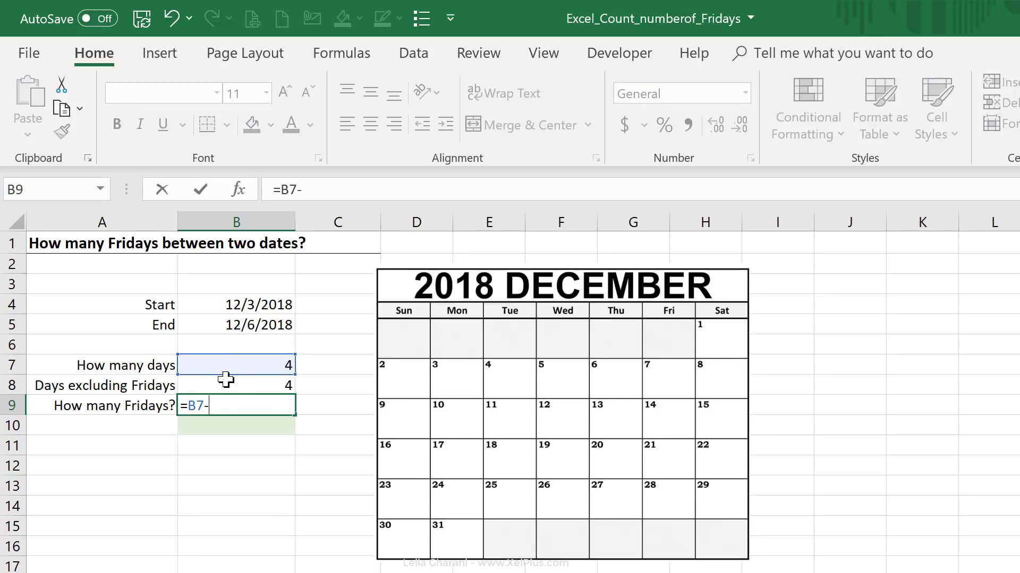
click(226, 381)
key(Return)
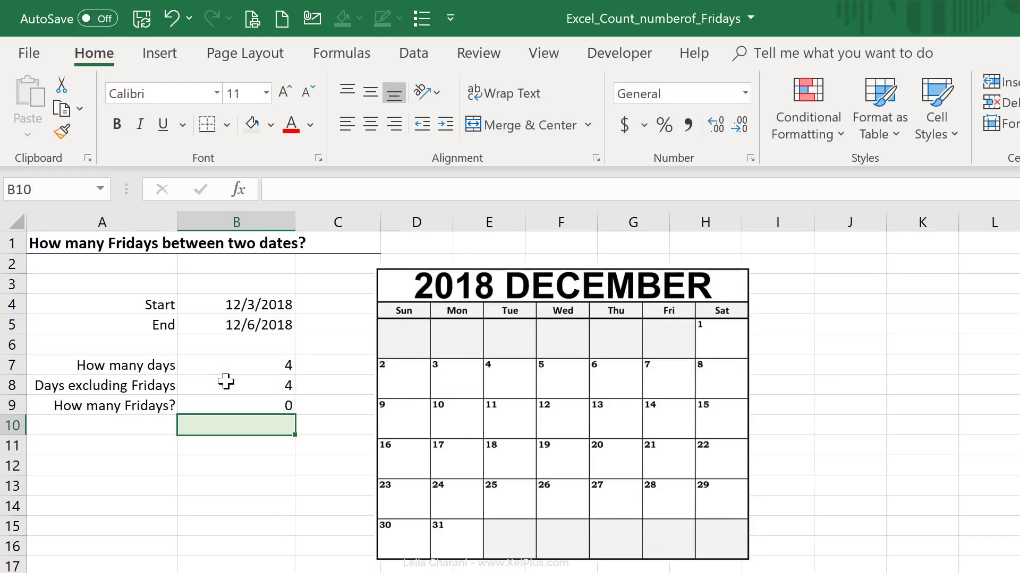
Change the end date in B5 to 12/8/2018.
click(240, 326)
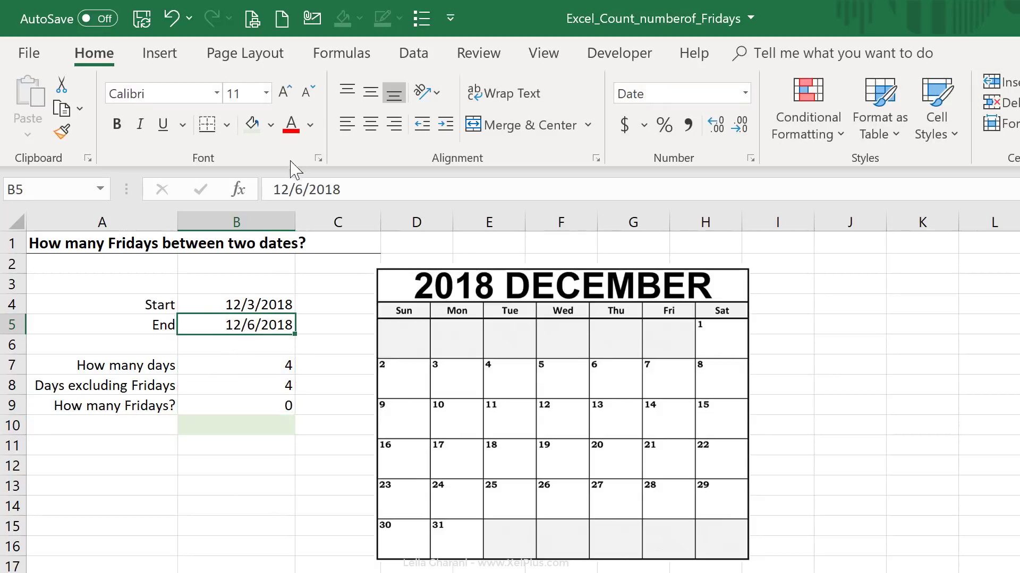
click(298, 190)
key(BackSpace)
text(8)
key(Return)
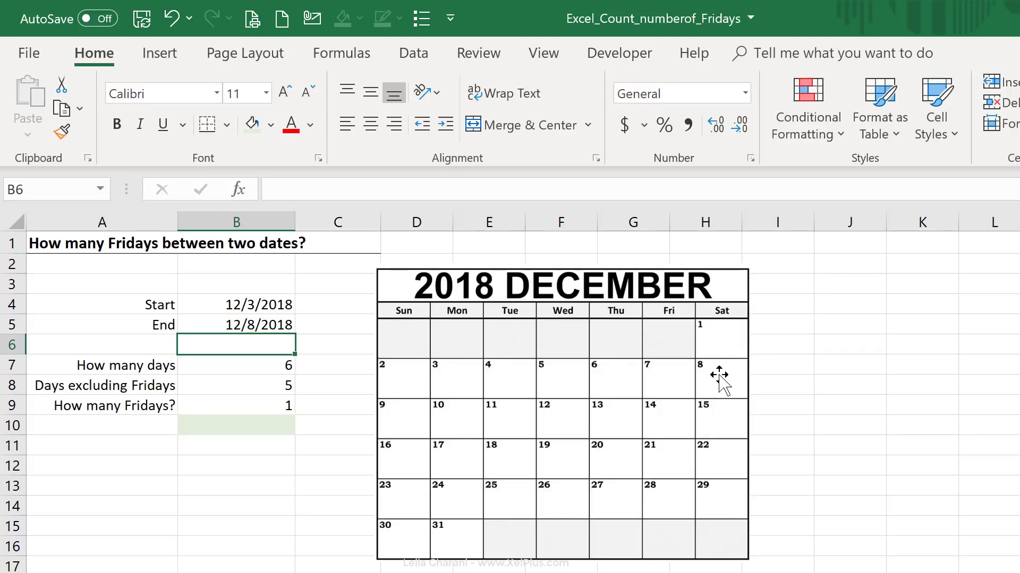
Change the end date in B5 to 12/22/2018, giving 3 Fridays.
click(279, 328)
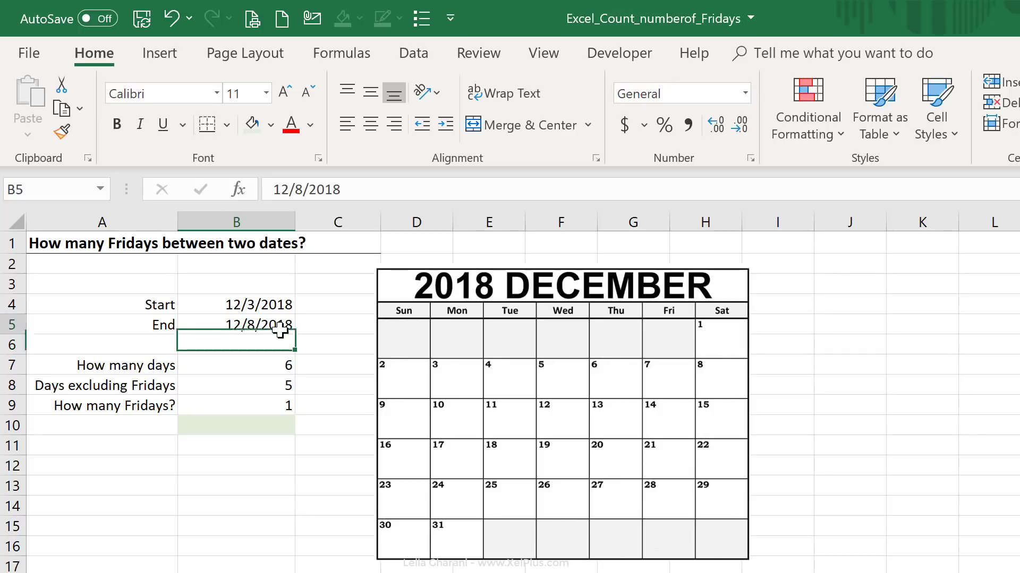
click(304, 189)
key(BackSpace)
text(22)
key(Return)
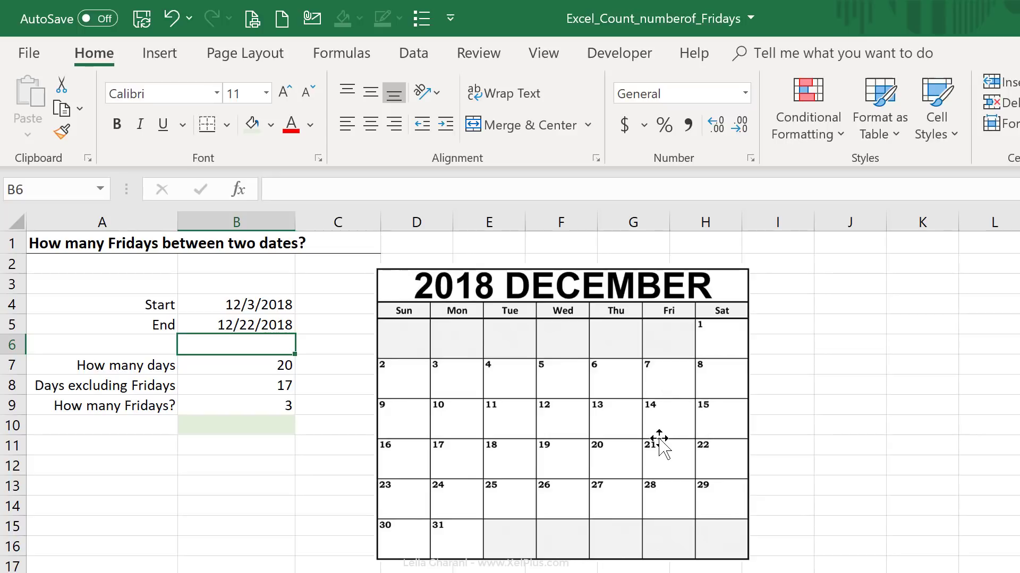
Enter =B5-B4+1-NETWORKDAYS.INTL(B4,B5,16) in B10 to count Fridays in one formula.
click(213, 428)
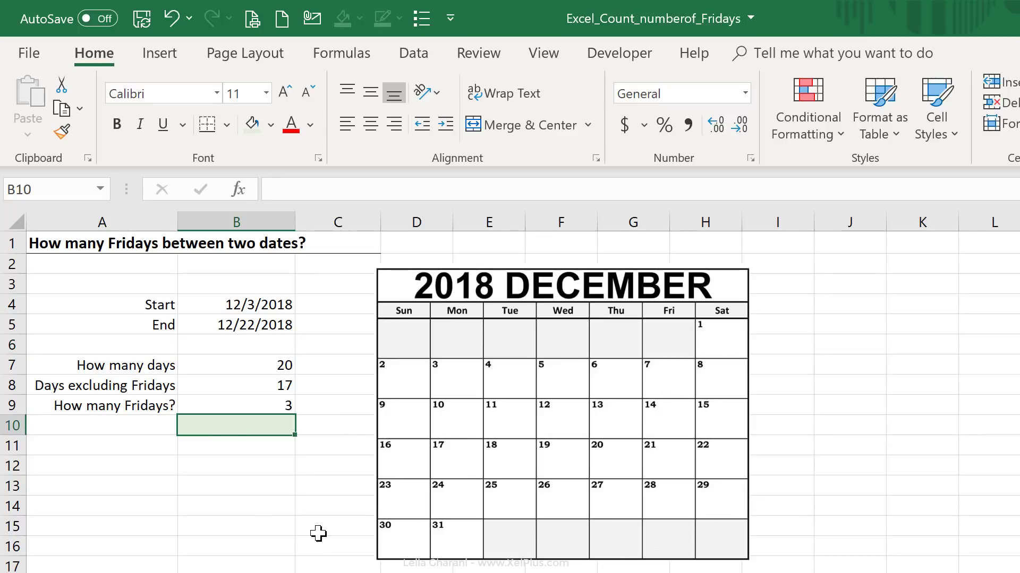
text(=)
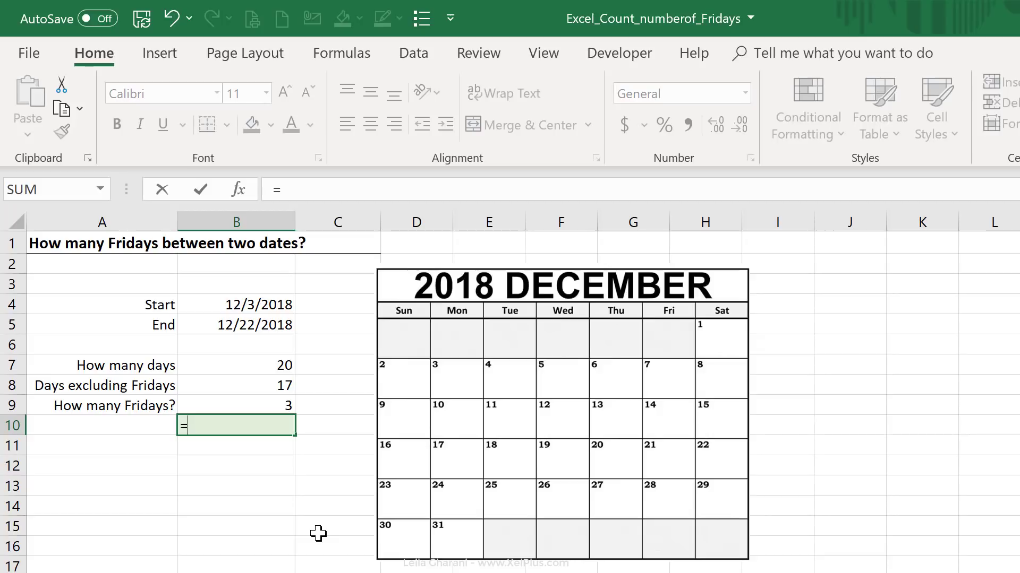
click(272, 328)
text(-)
click(272, 306)
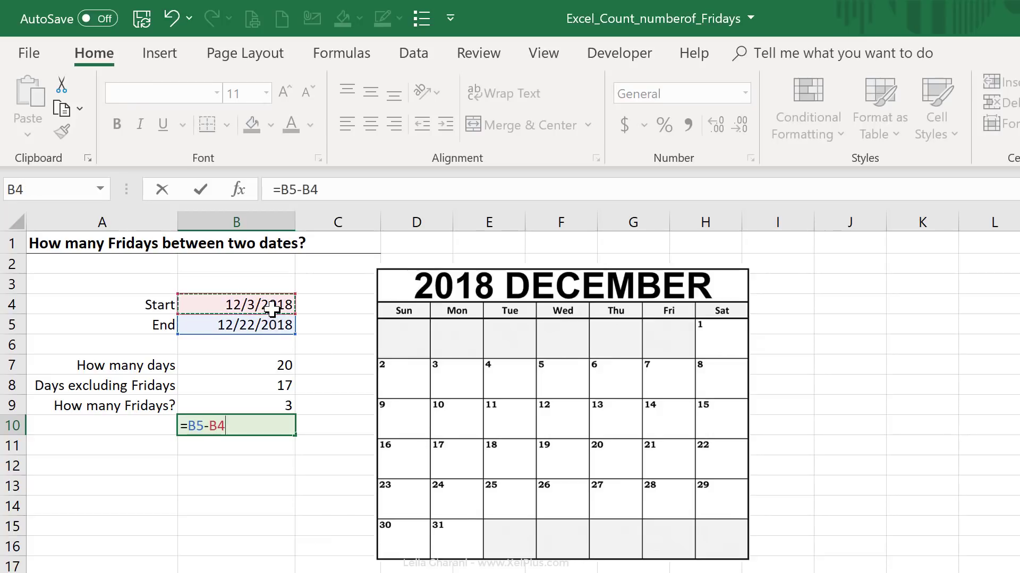
text(+)
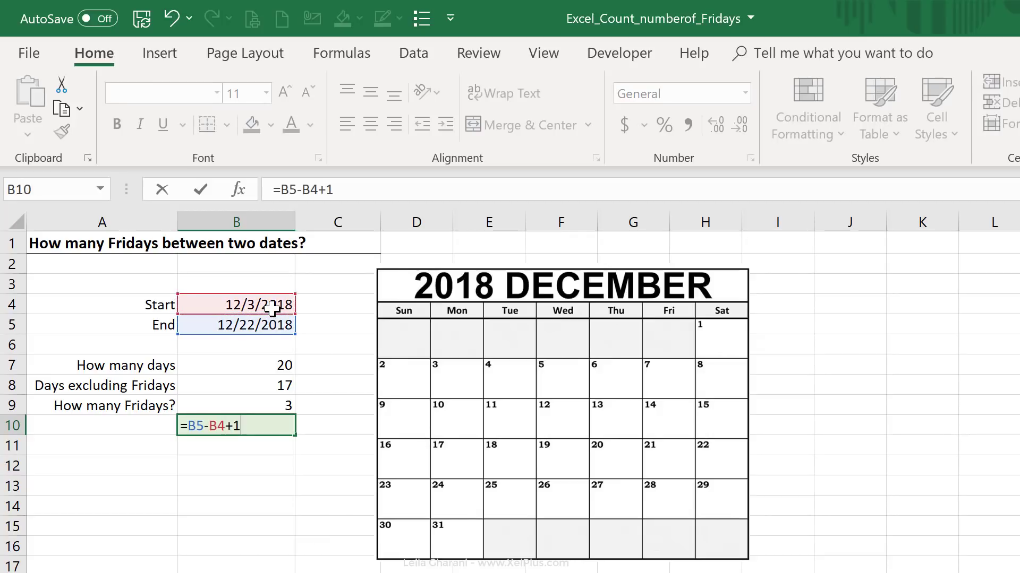
text(1-net)
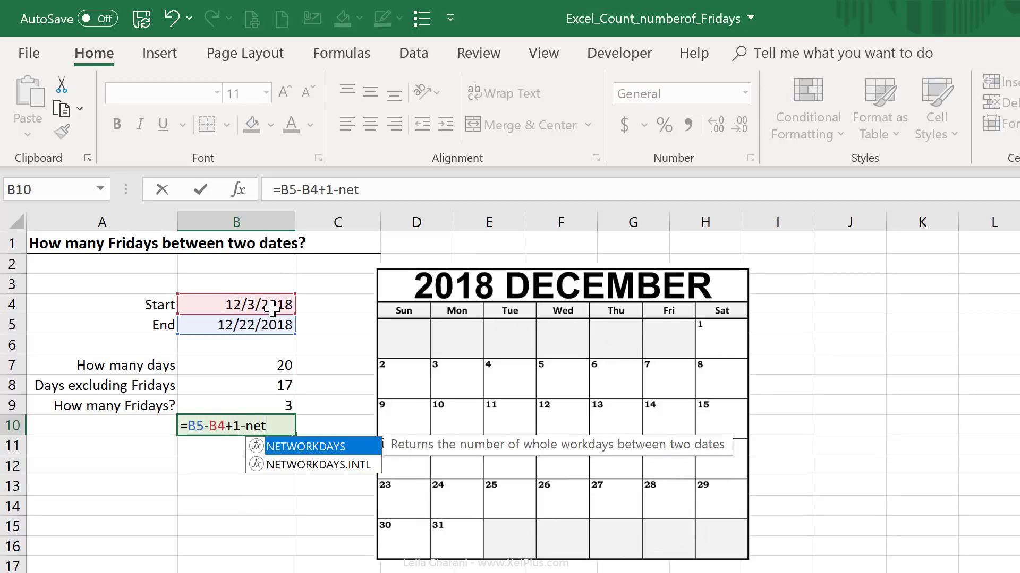
key(Down)
key(Tab)
click(277, 307)
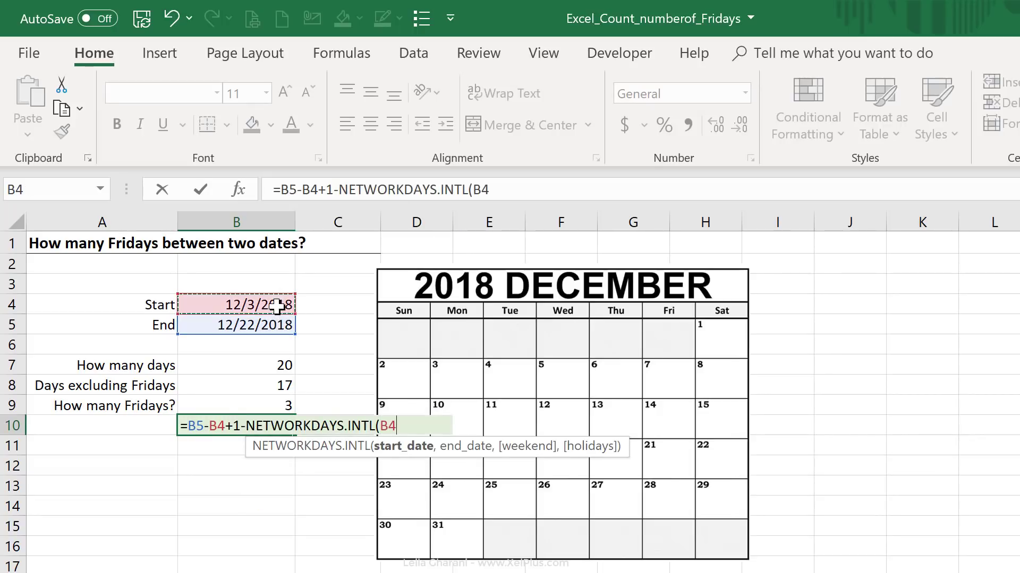
text(,)
click(271, 323)
text(,)
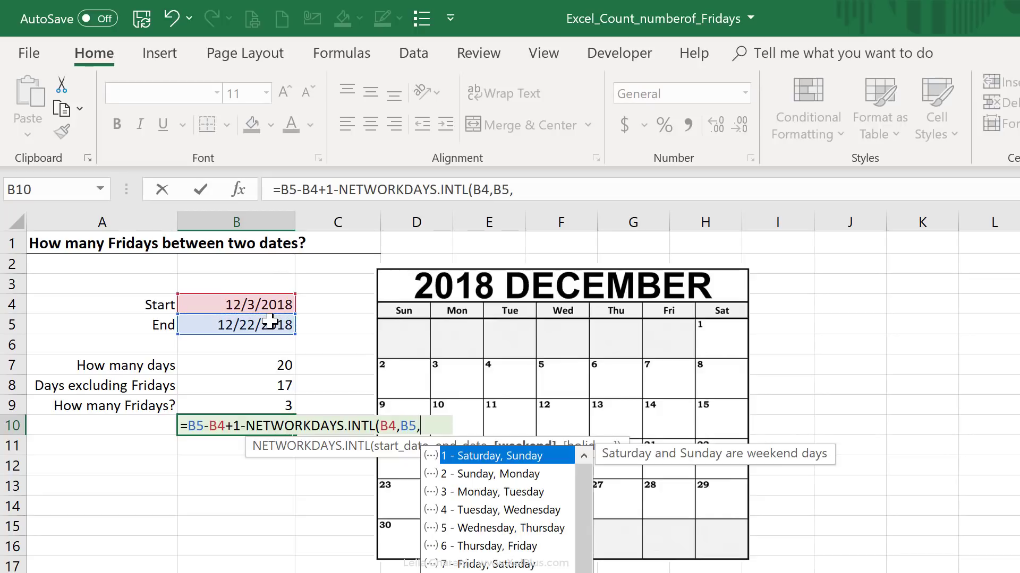
text(16))
key(Return)
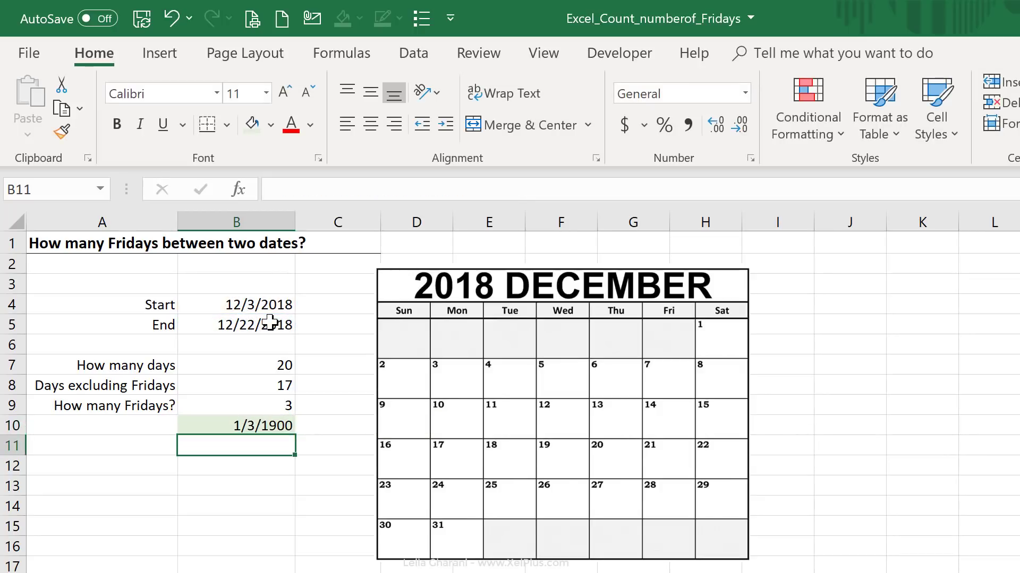
Format B10 as General so it shows 3, matching B9.
click(242, 424)
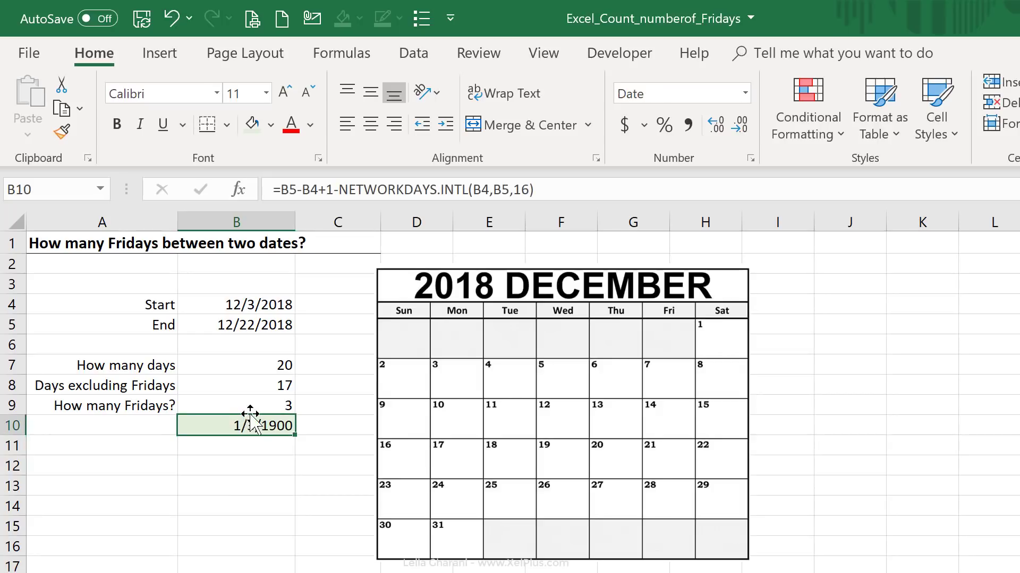
click(253, 406)
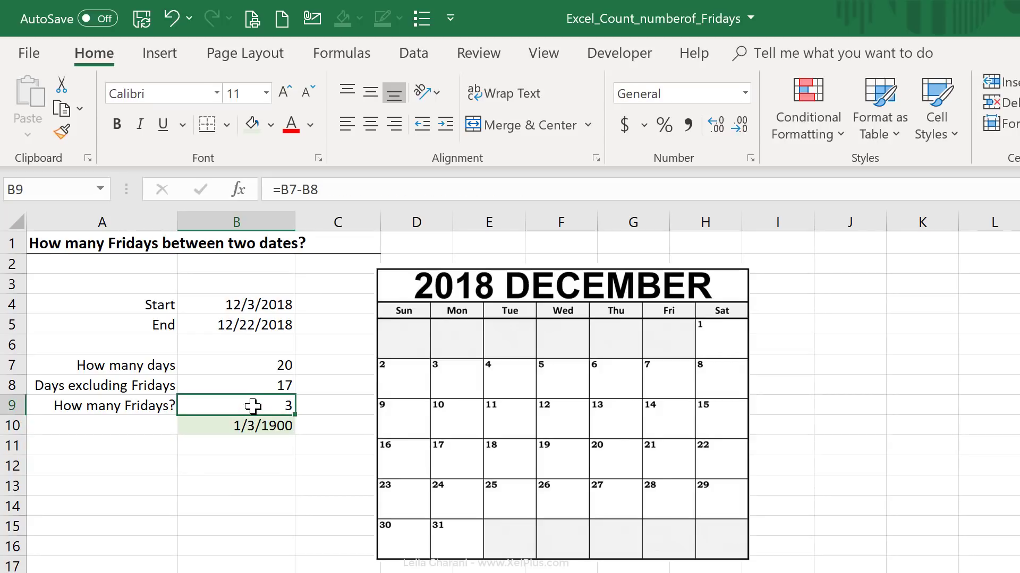
click(248, 426)
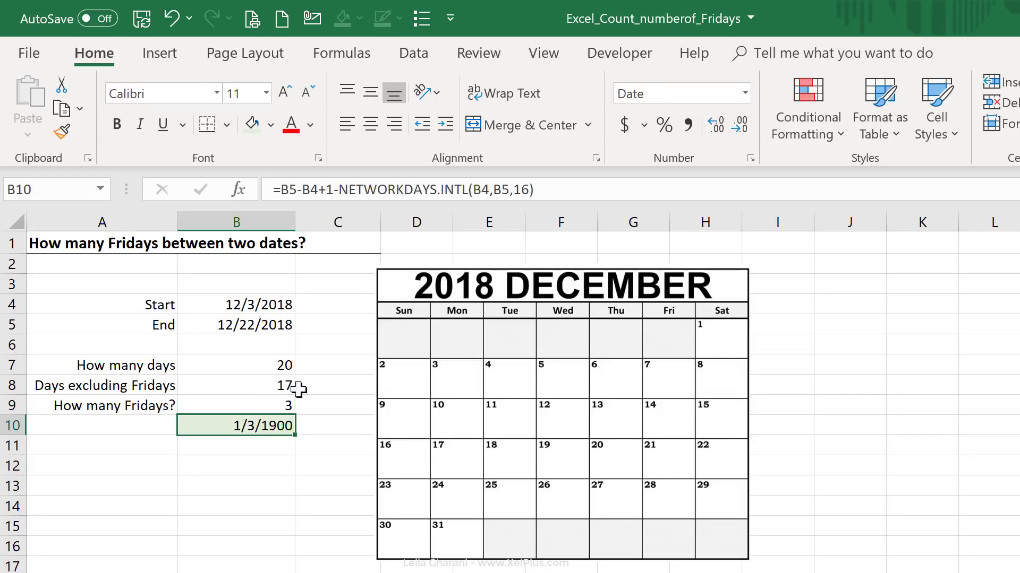
click(745, 93)
click(743, 111)
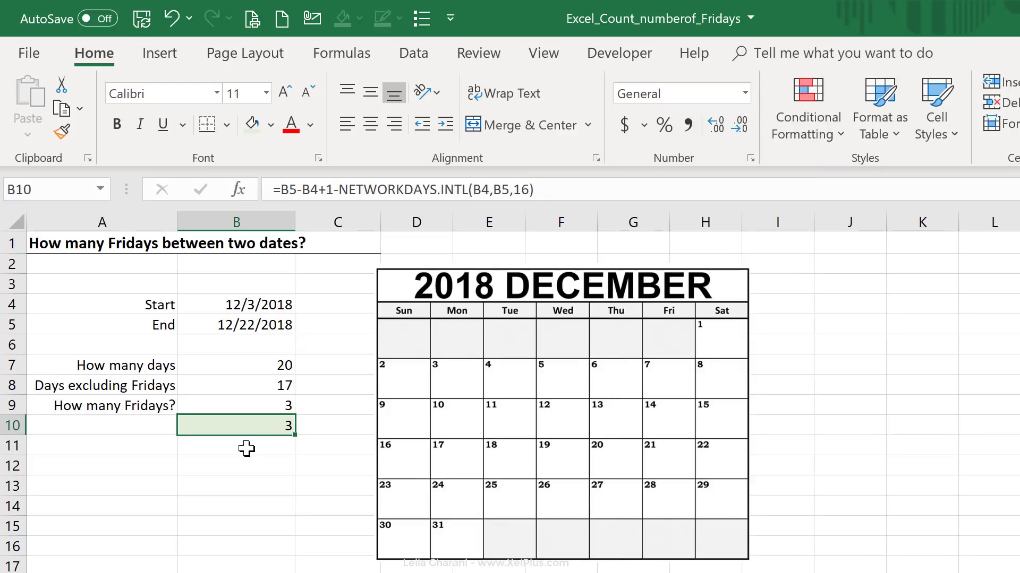
click(247, 449)
click(264, 329)
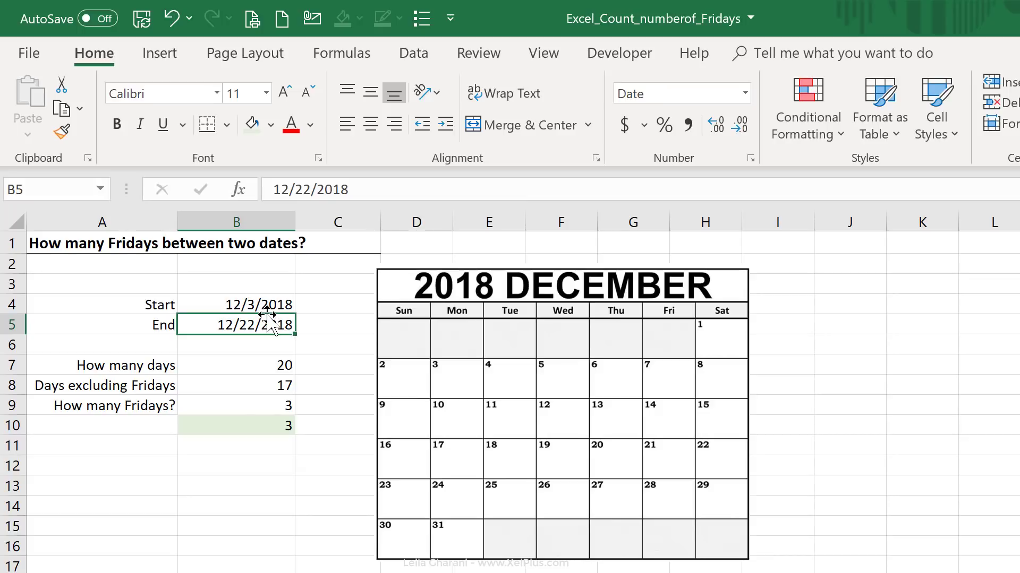
Change the end date in B5 to 1/31/2019, making both Friday counts 8.
click(348, 190)
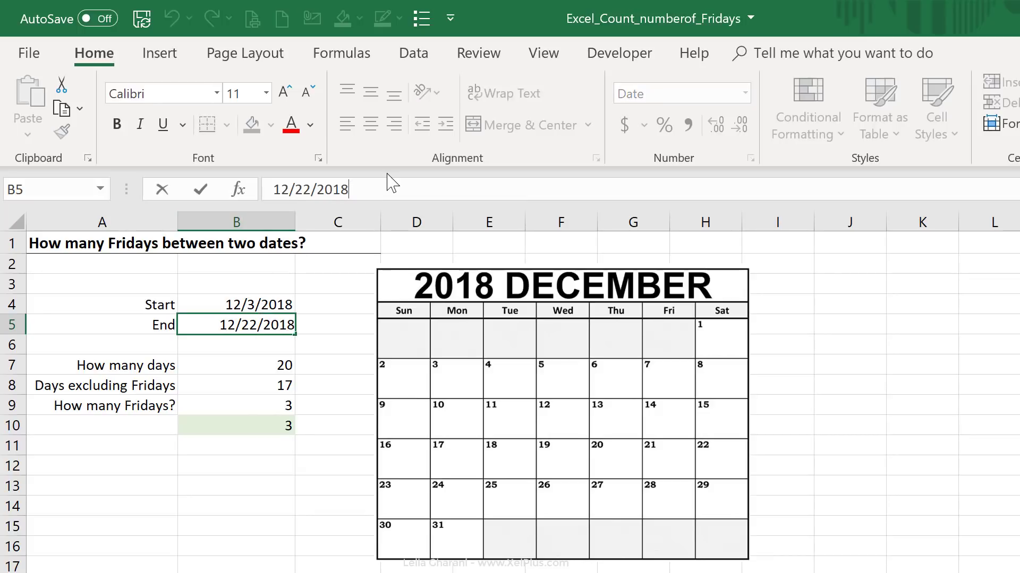
key(BackSpace)
text(9)
key(BackSpace)
key(BackSpace)
key(BackSpace)
text(31)
key(Return)
click(244, 429)
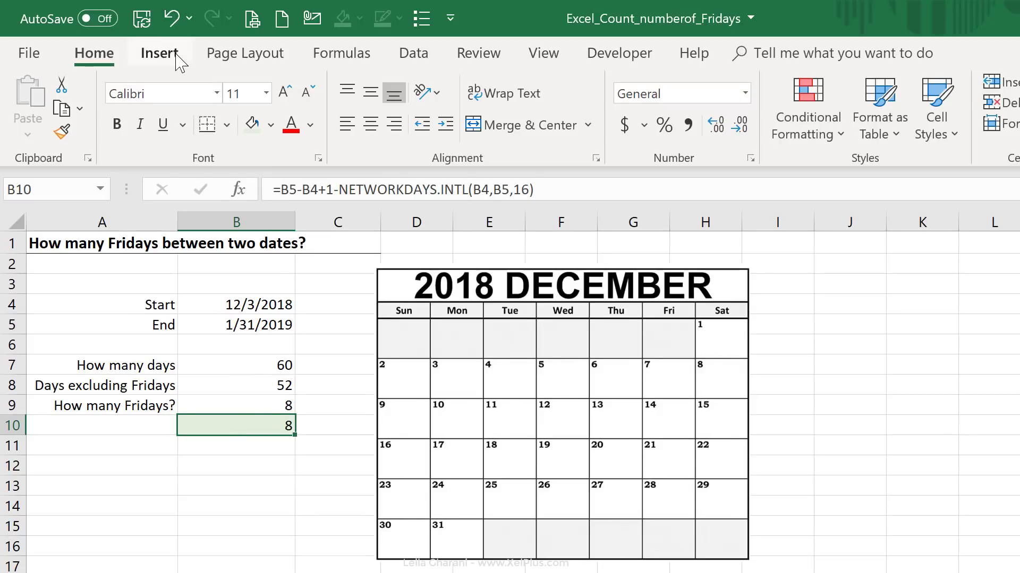
Unhide Picture 3, the January 2019 calendar, through the Selection Pane.
click(1013, 130)
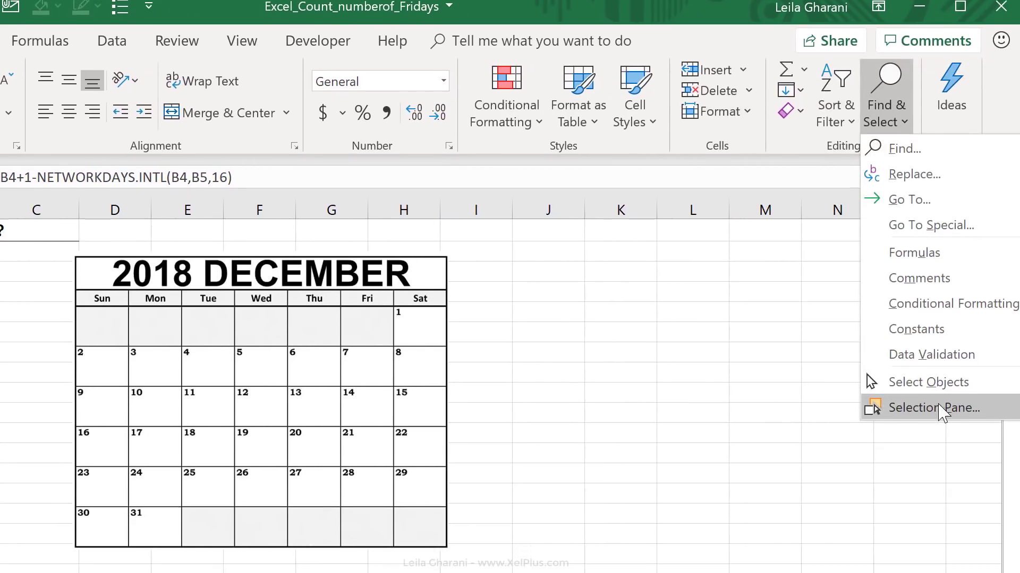
click(892, 420)
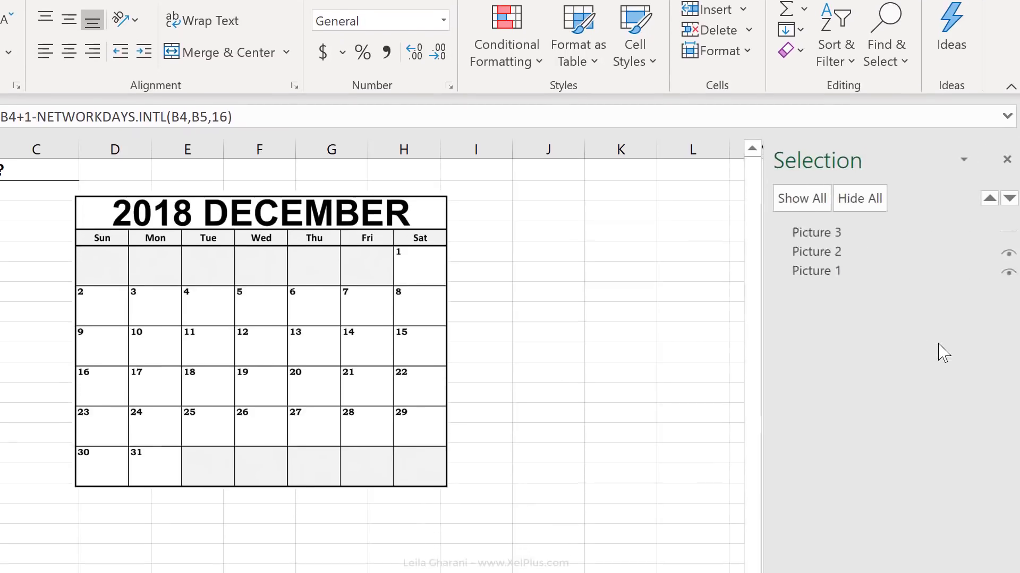
click(1007, 219)
click(523, 495)
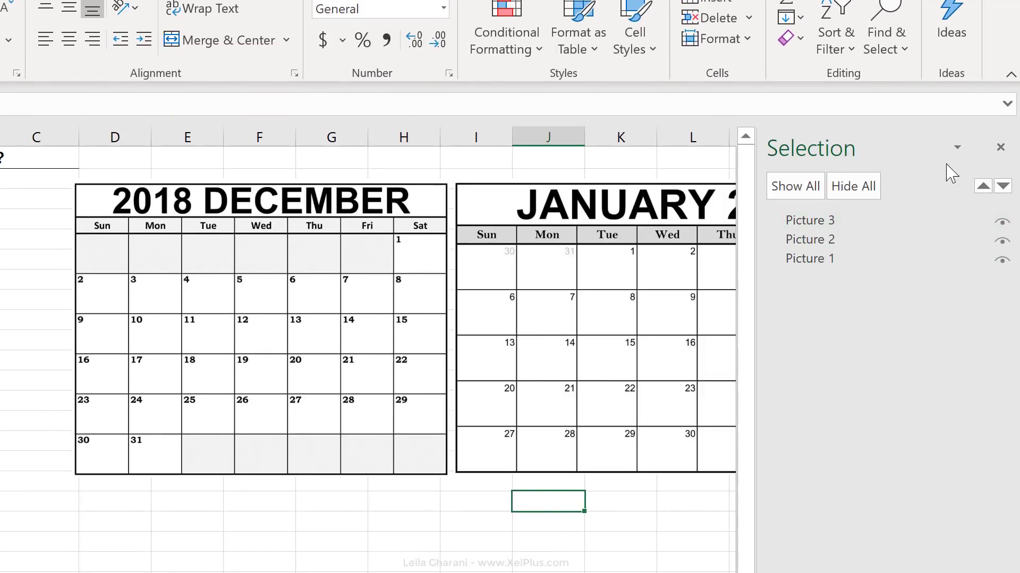
click(1000, 147)
click(209, 255)
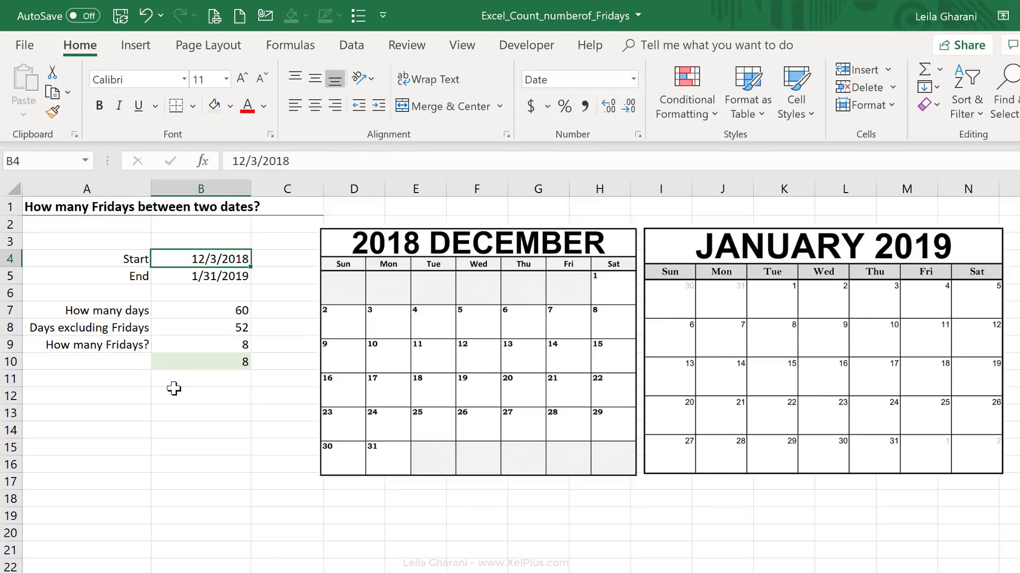
click(190, 355)
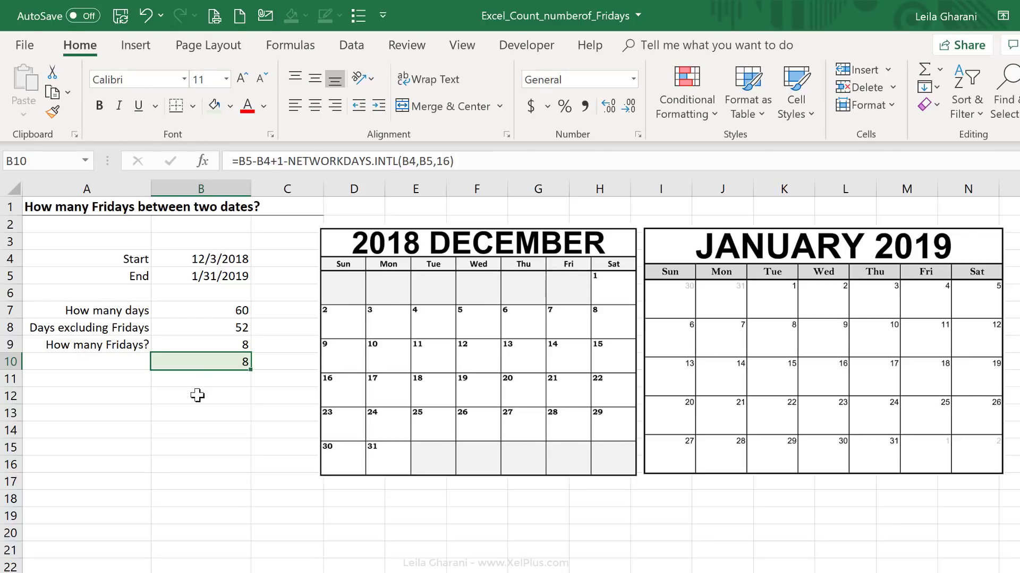